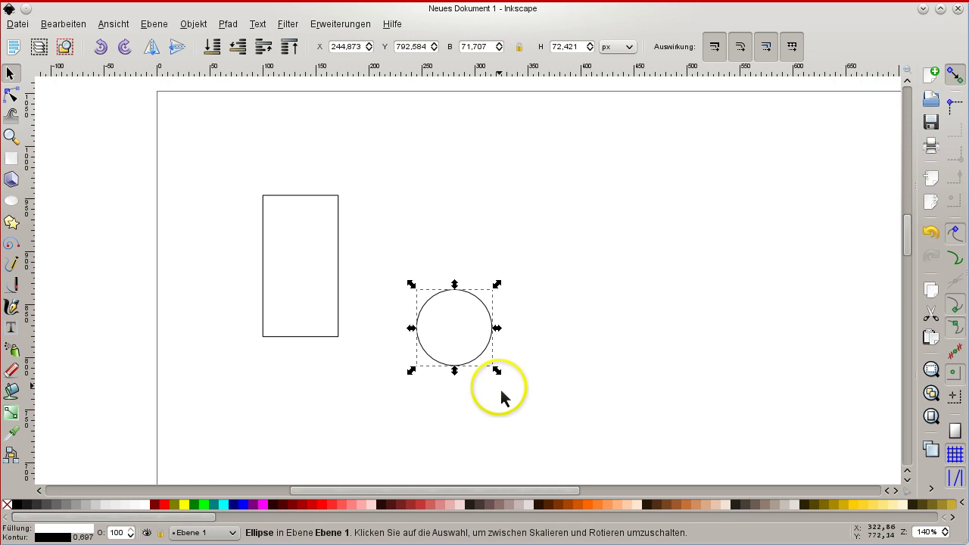
Undo the last move of the circle and clear the selection.
key(ctrl+z)
click(454, 342)
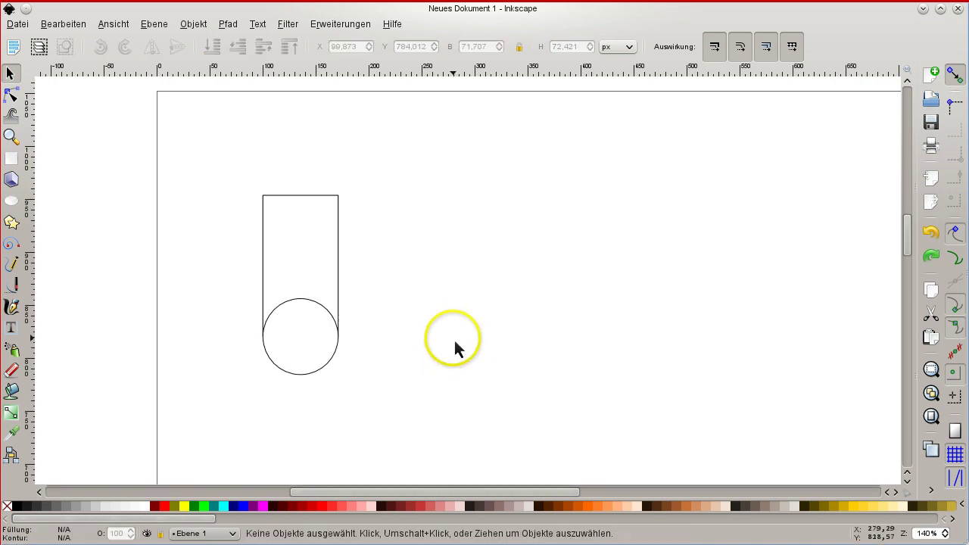
scroll(292, 335, up, 2)
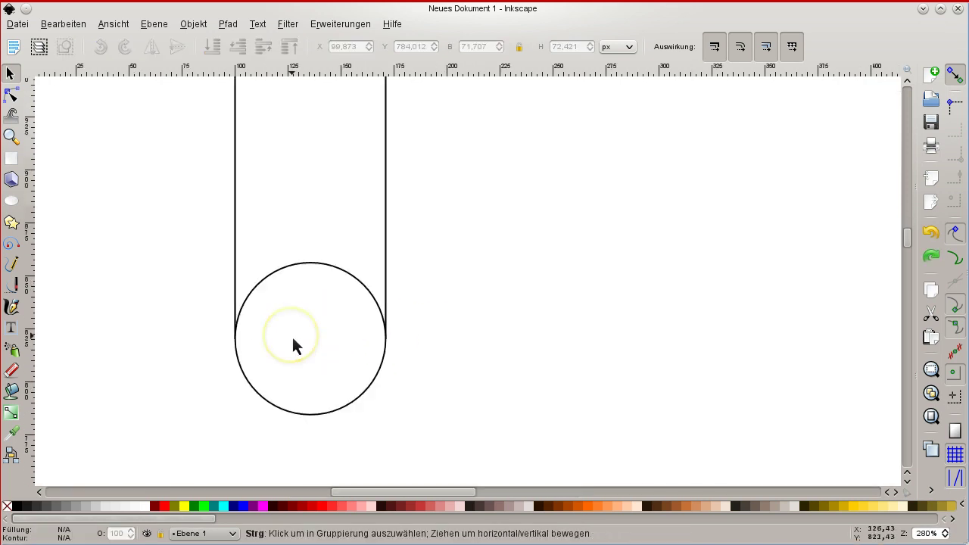
Compare the circle's width with the rectangle's, and set the rectangle's width to 71,707 px to match.
click(305, 266)
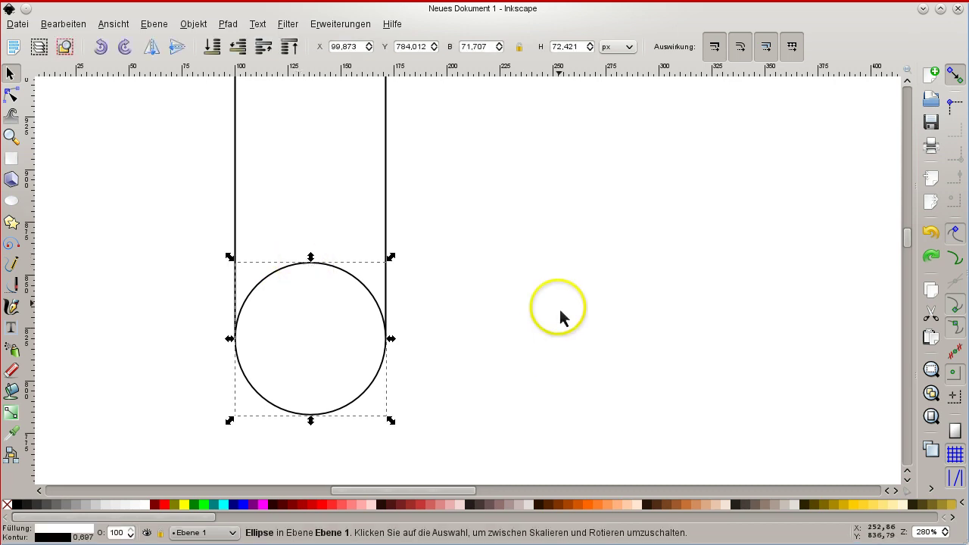
click(477, 50)
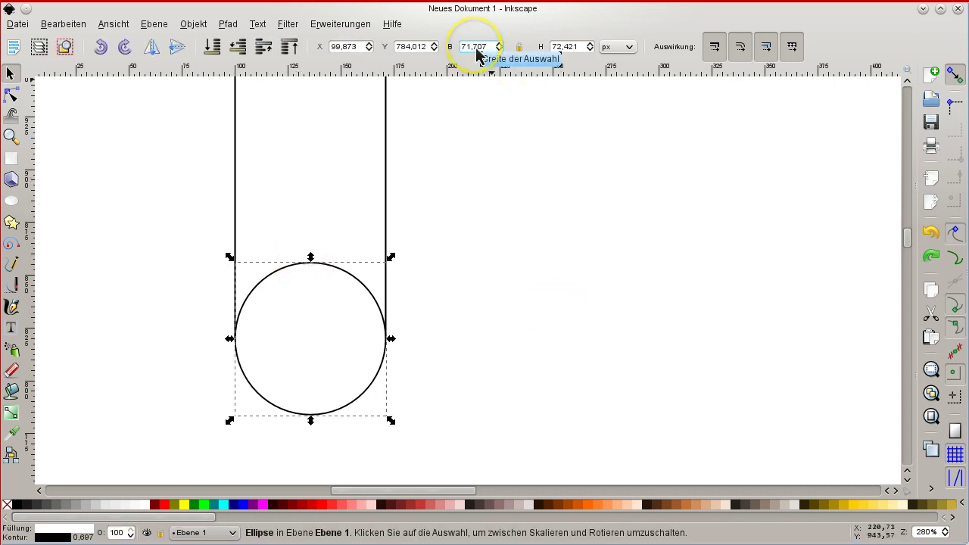
click(389, 176)
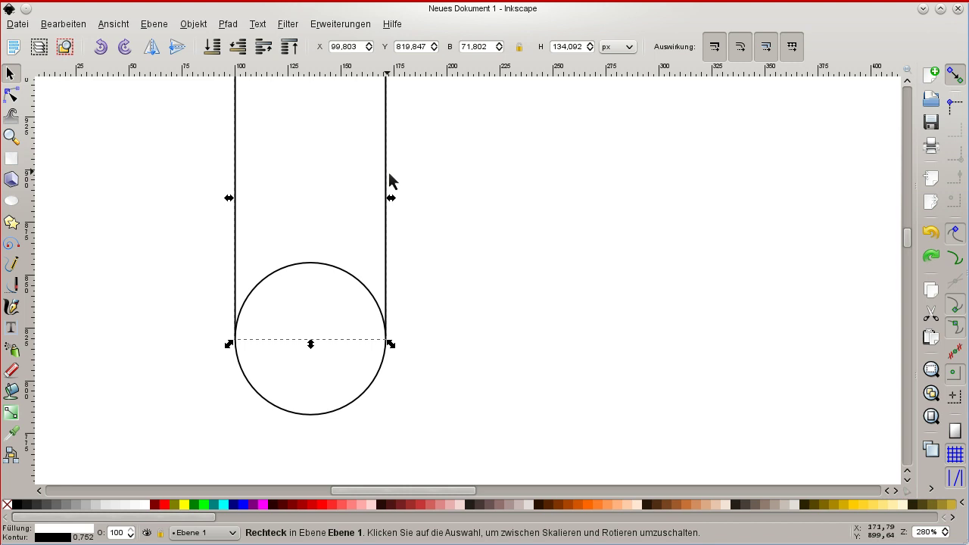
click(340, 271)
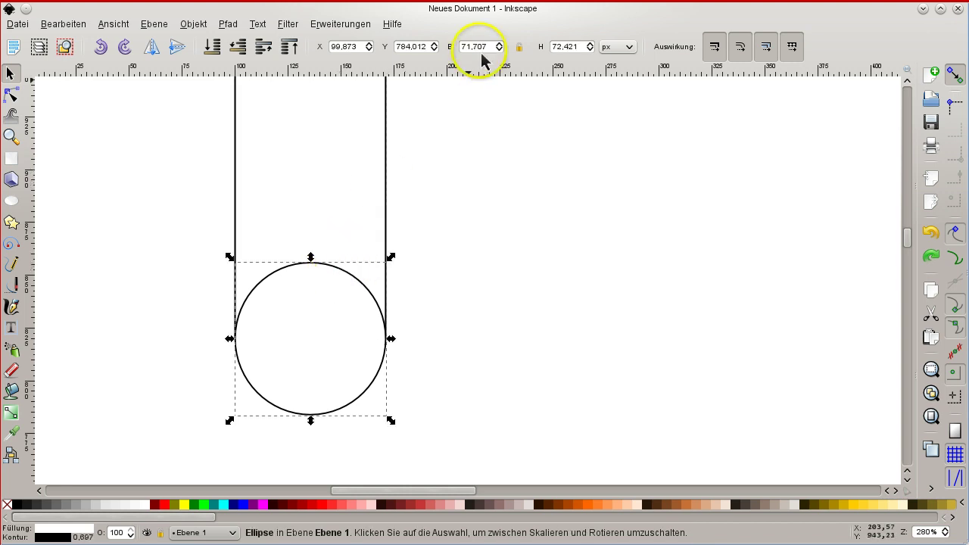
triple_click(481, 50)
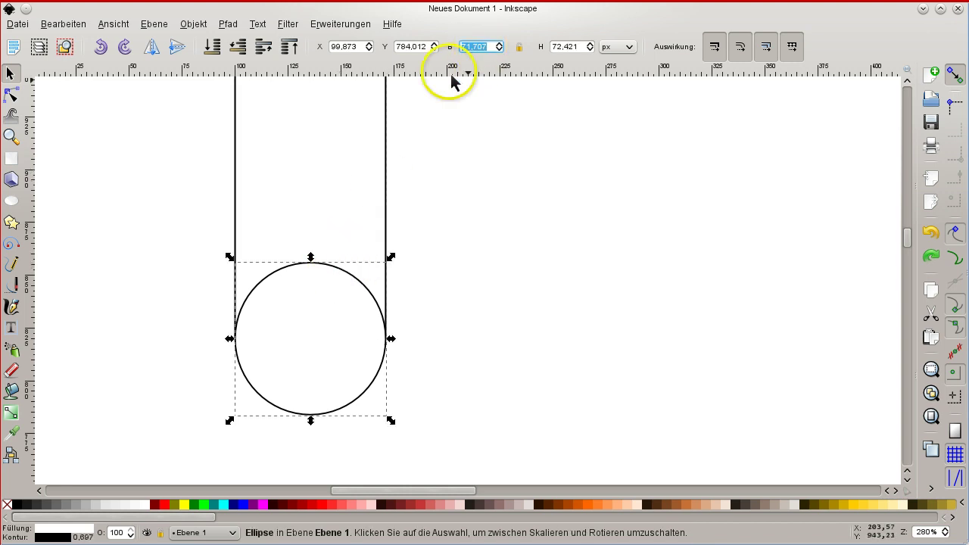
click(386, 161)
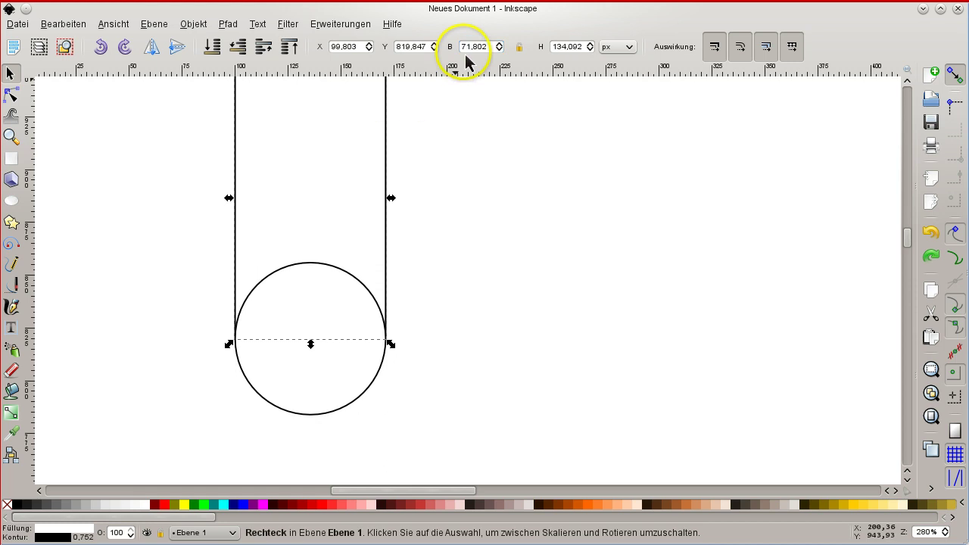
double_click(481, 47)
text(707)
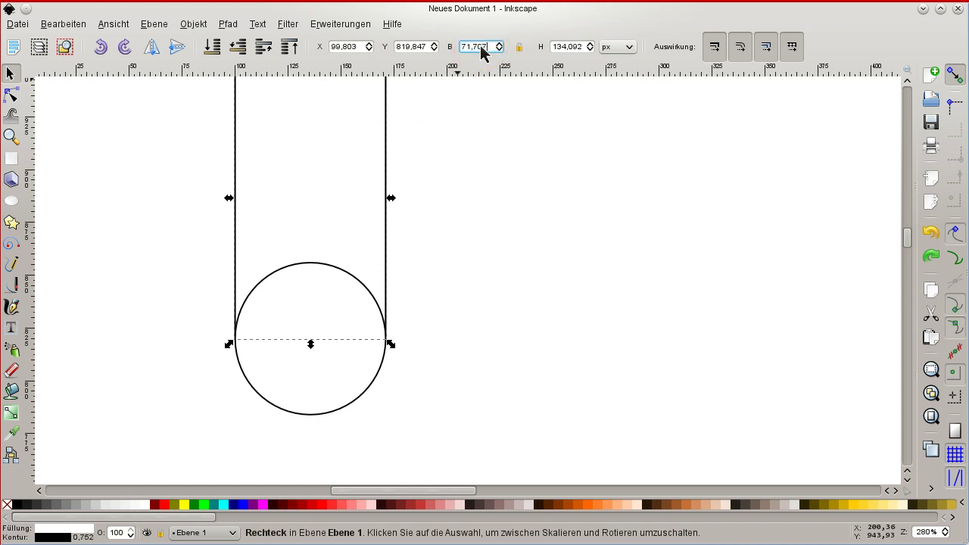
key(Return)
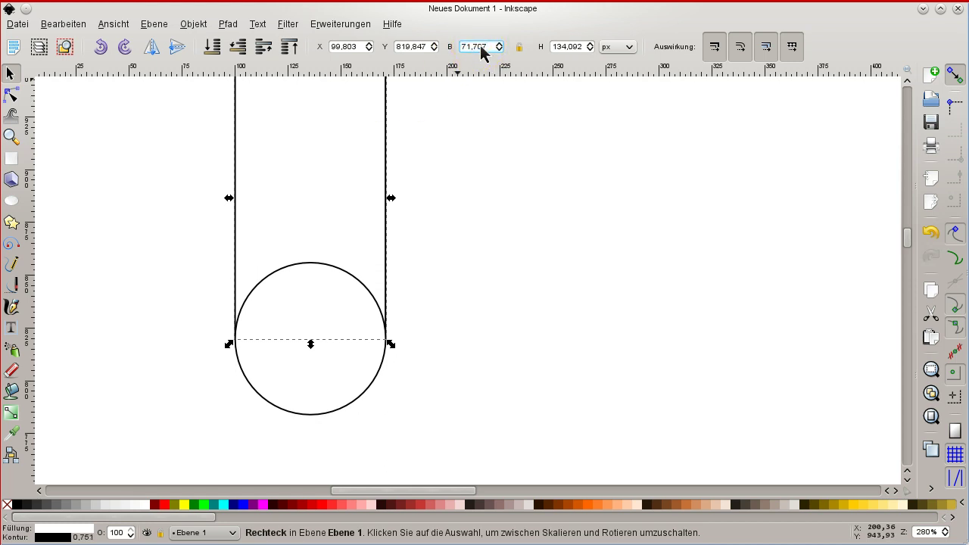
click(508, 193)
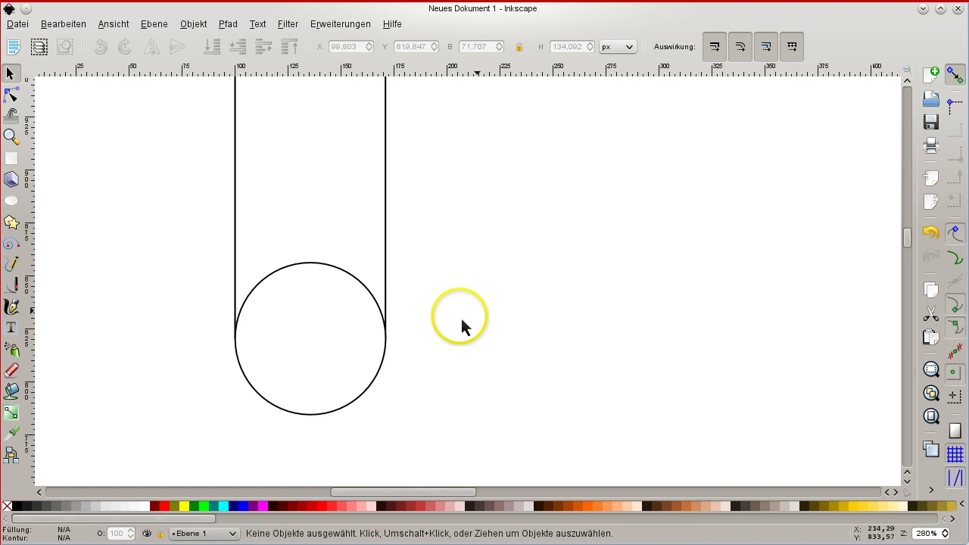
scroll(373, 288, up, 2)
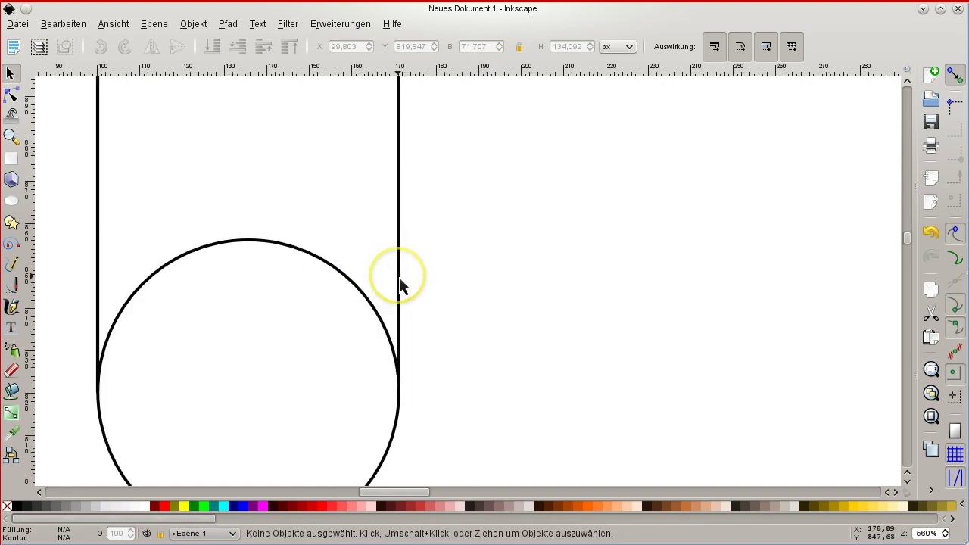
click(398, 282)
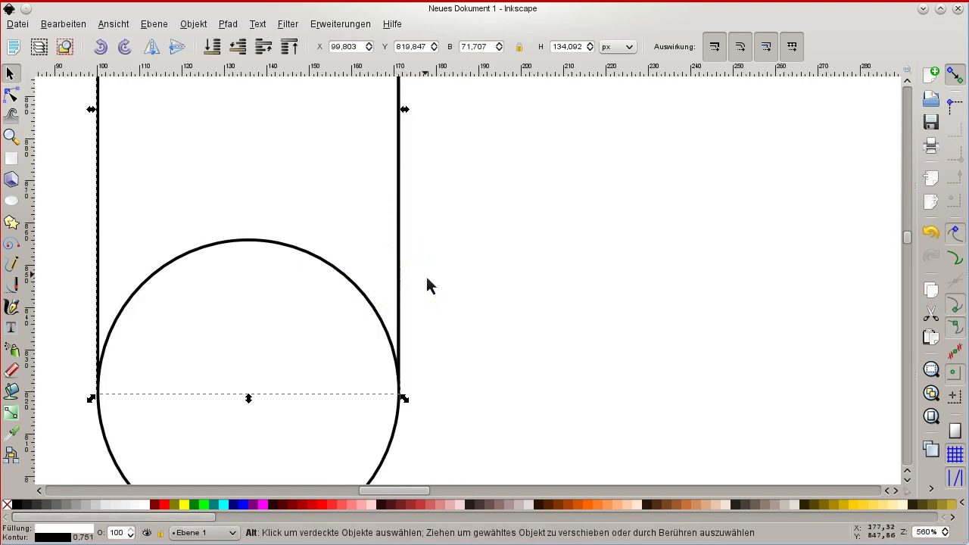
key(ctrl+a)
scroll(420, 254, down, 4)
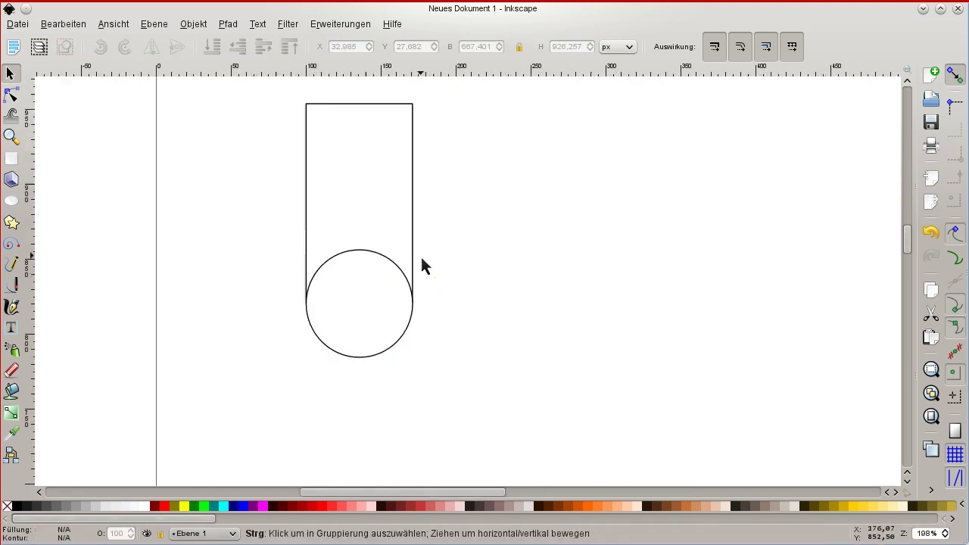
scroll(420, 255, up, 2)
key(Escape)
scroll(480, 155, up, 3)
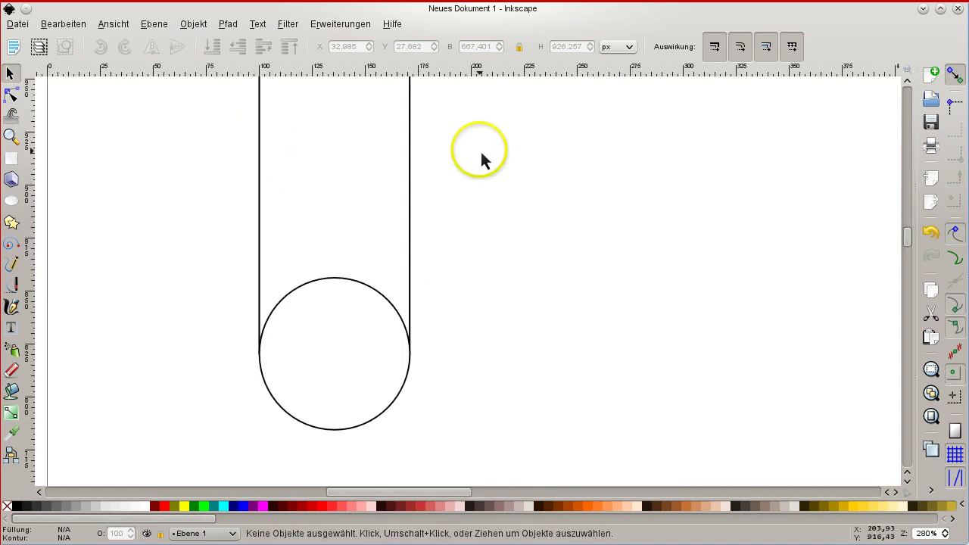
Select the rectangle and then the circle, and centre both on a common vertical axis relative to the first selected object.
drag(220, 94, 475, 471)
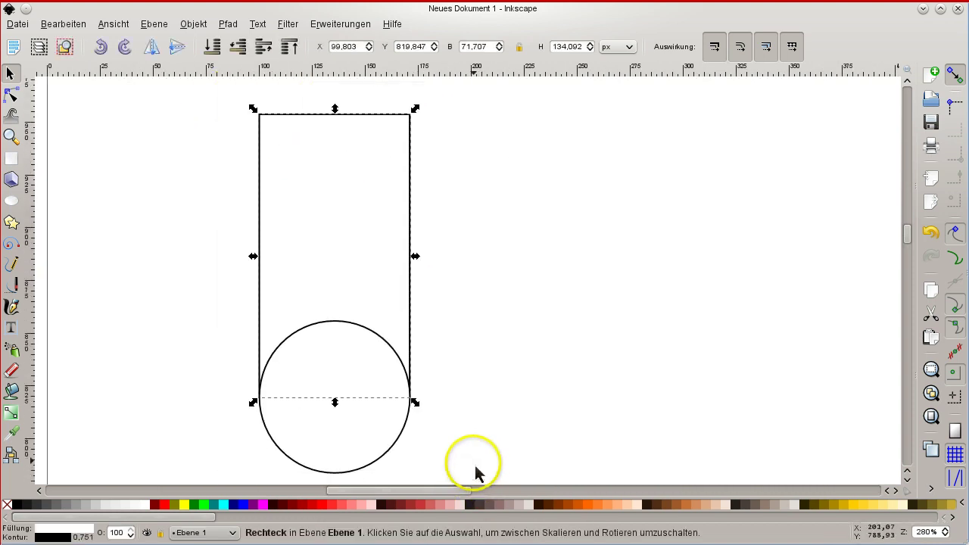
shift+click(336, 472)
click(155, 24)
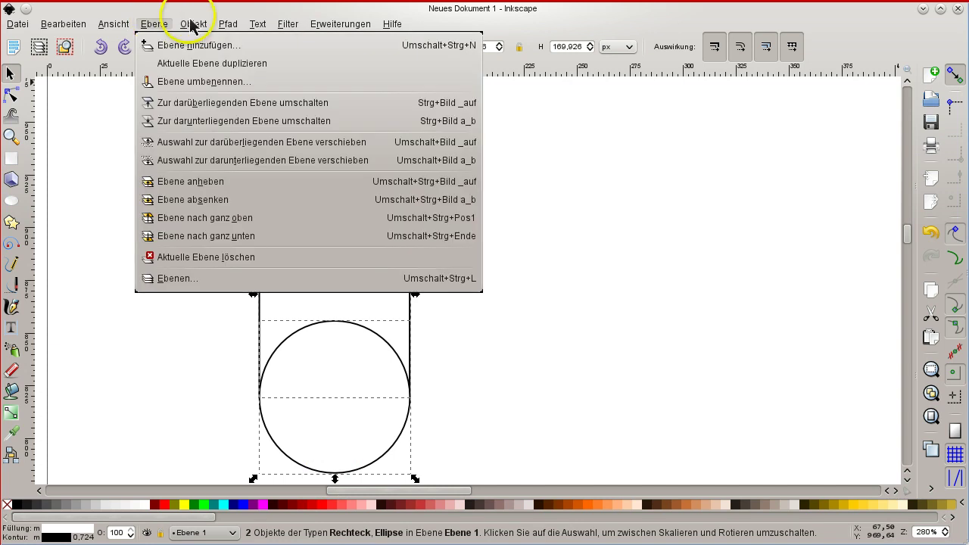
mouse_move(191, 29)
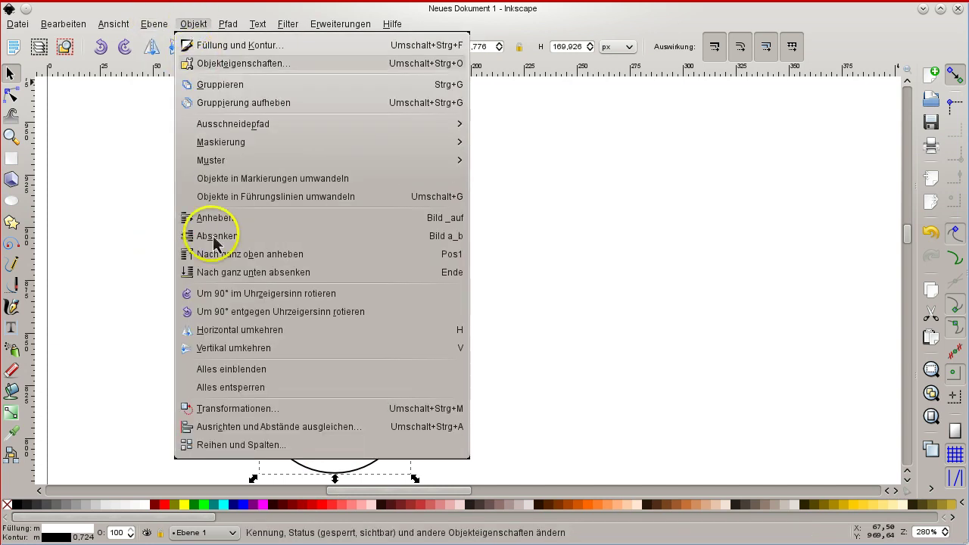
key(Return)
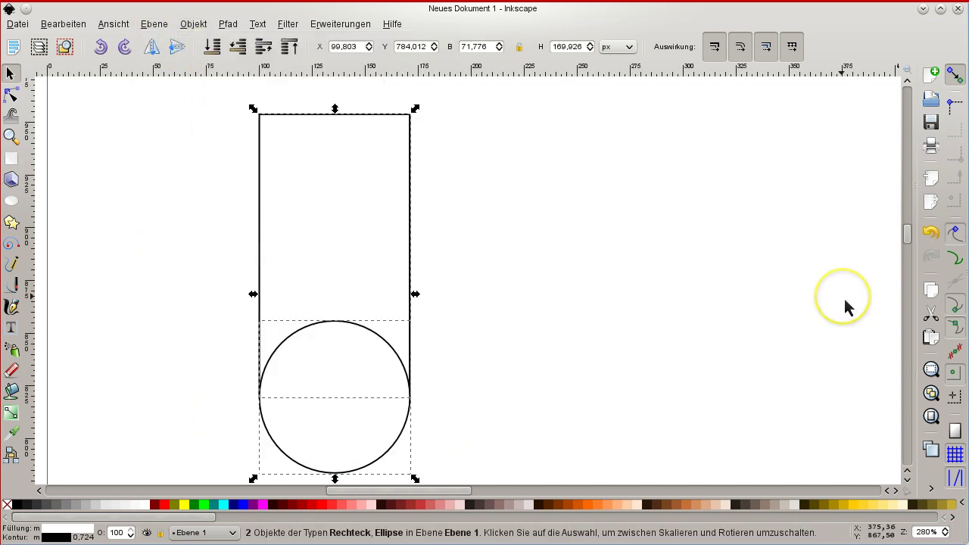
click(808, 178)
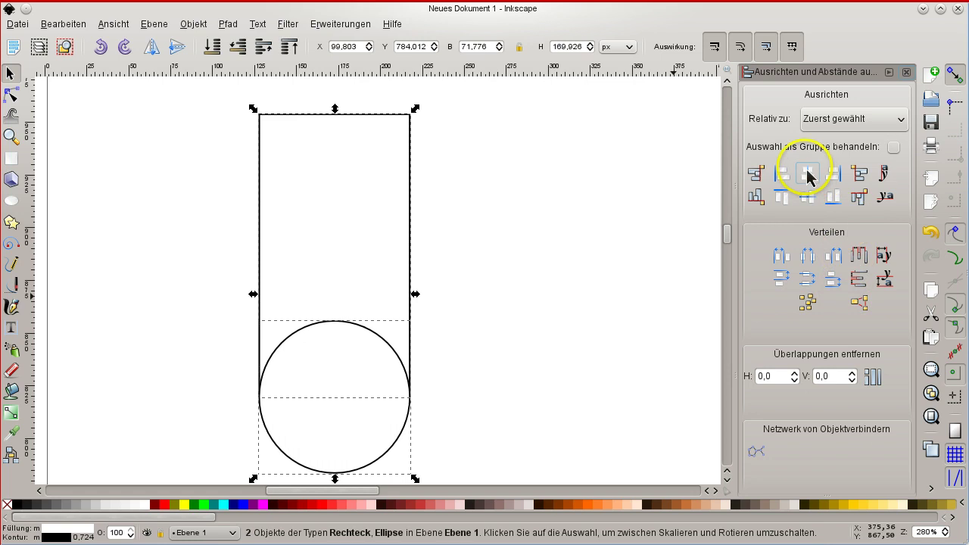
click(906, 72)
click(467, 337)
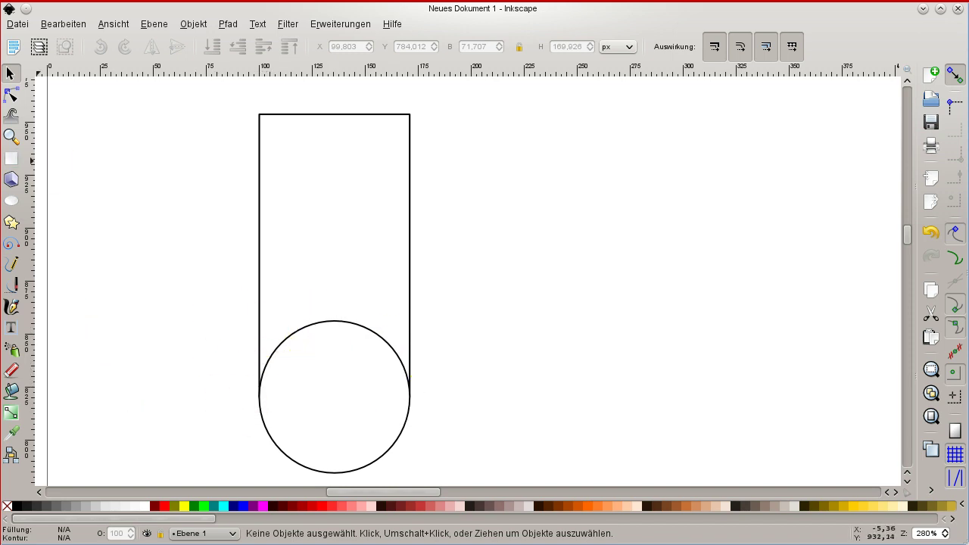
Draw a white, strokeless rectangle about 56 × 43 px over the circle's upper left part, and shift it against the outline's left side.
click(12, 158)
drag(217, 306, 324, 409)
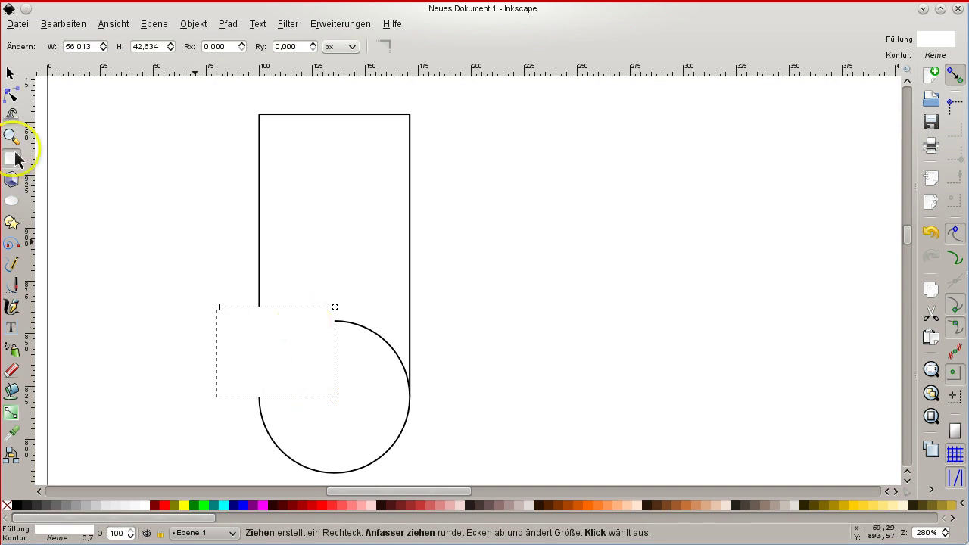
click(11, 73)
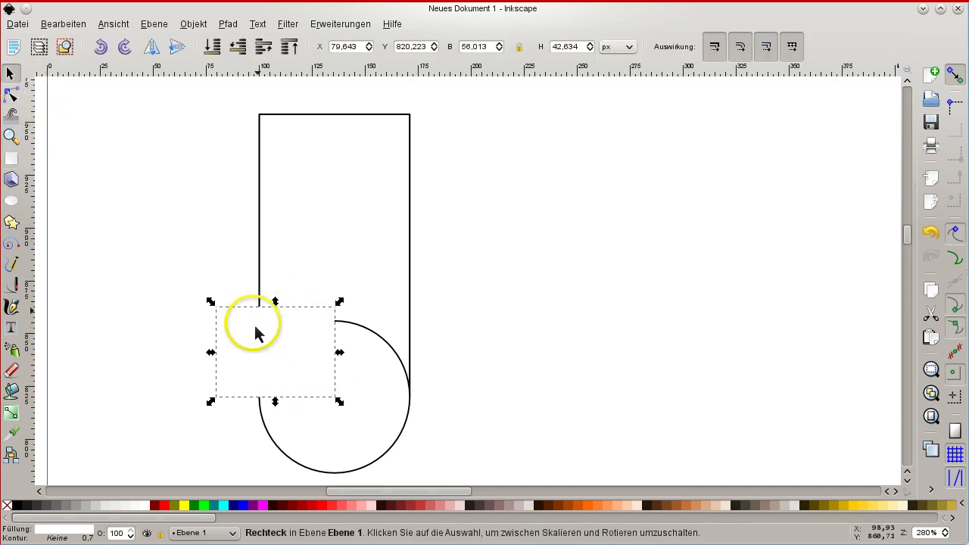
drag(292, 346, 311, 356)
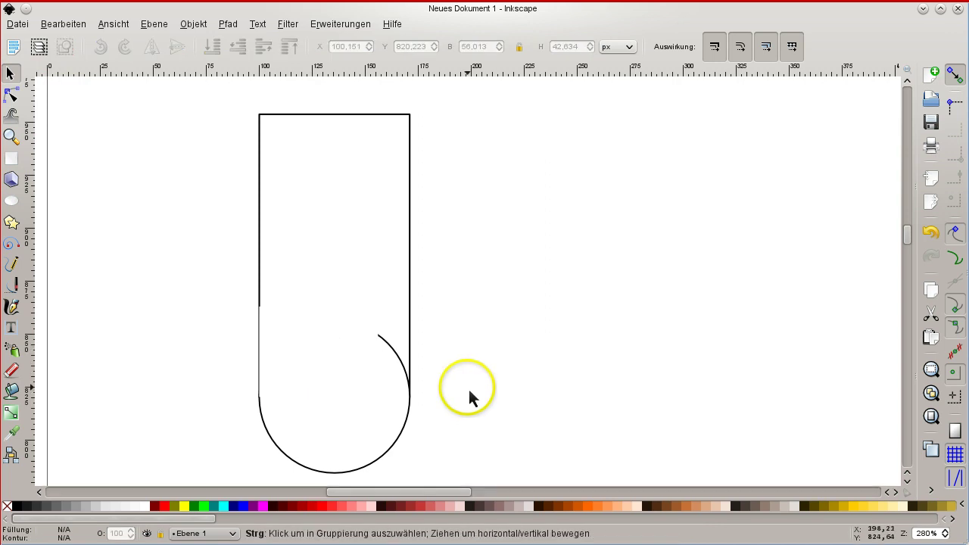
Widen the white cover rectangle to about 70 px and nudge it right so it hides the circle's upper arc.
ctrl+scroll(467, 386, up, 1)
click(259, 335)
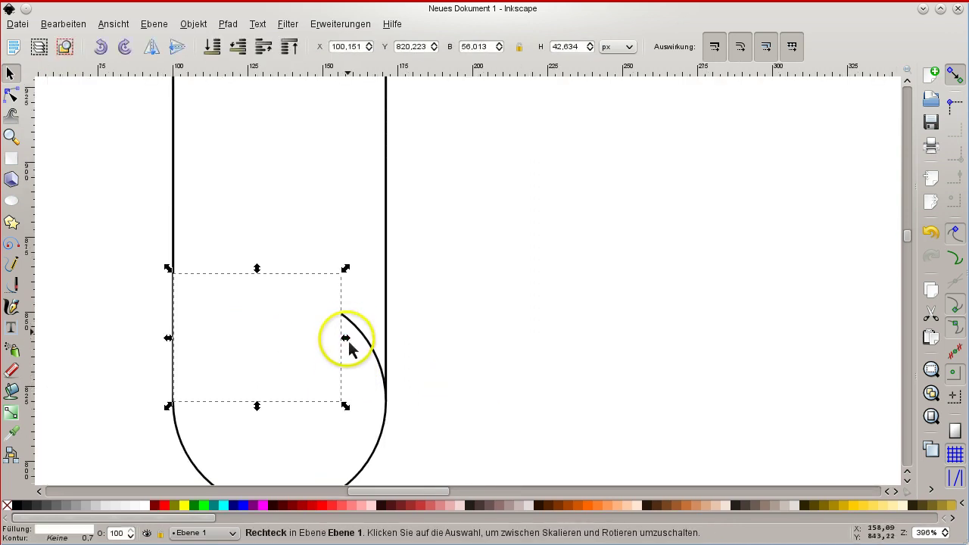
drag(348, 346, 391, 355)
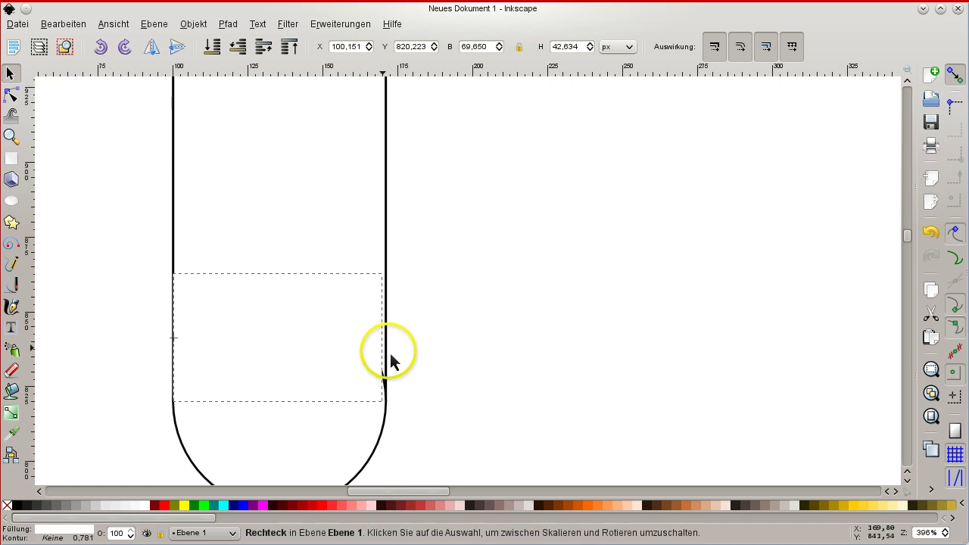
key(alt+Right)
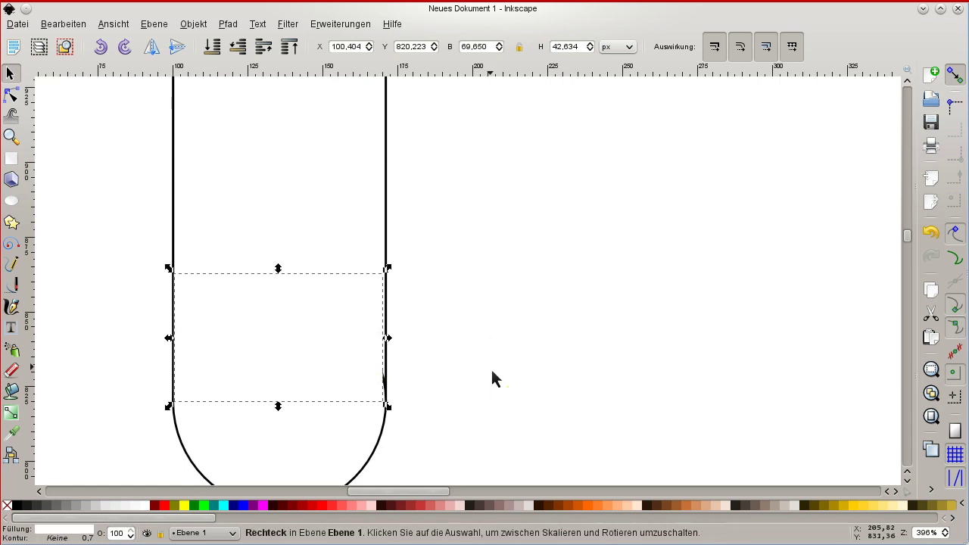
ctrl+scroll(413, 371, up, 1)
drag(374, 323, 377, 328)
click(441, 331)
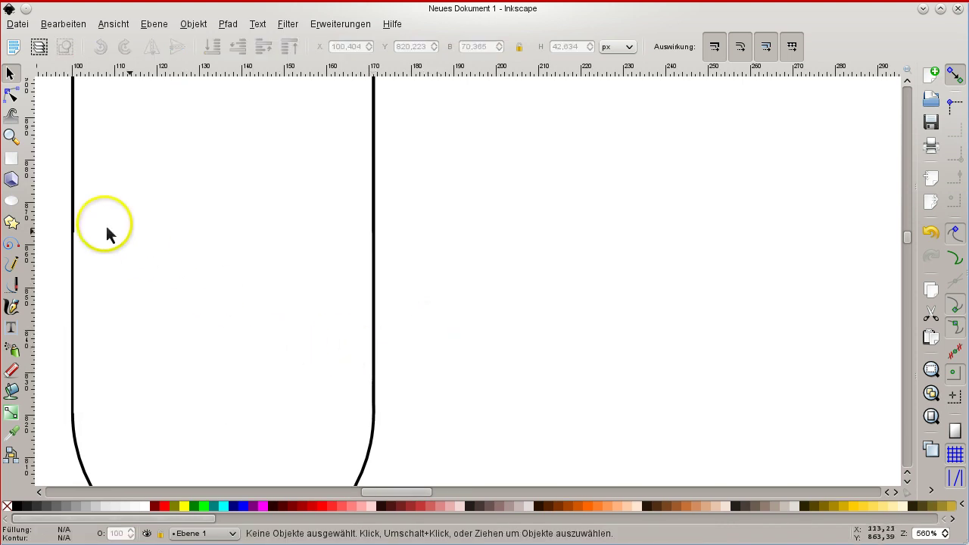
Shift the white cover rectangle slightly right to about X 100,6 px and check its fit against both side lines.
click(92, 379)
drag(194, 404, 195, 406)
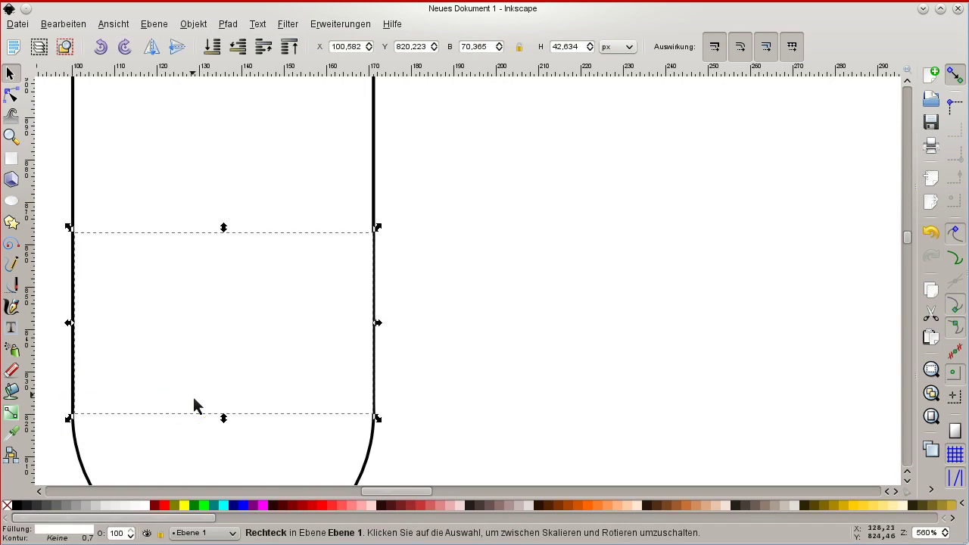
click(387, 344)
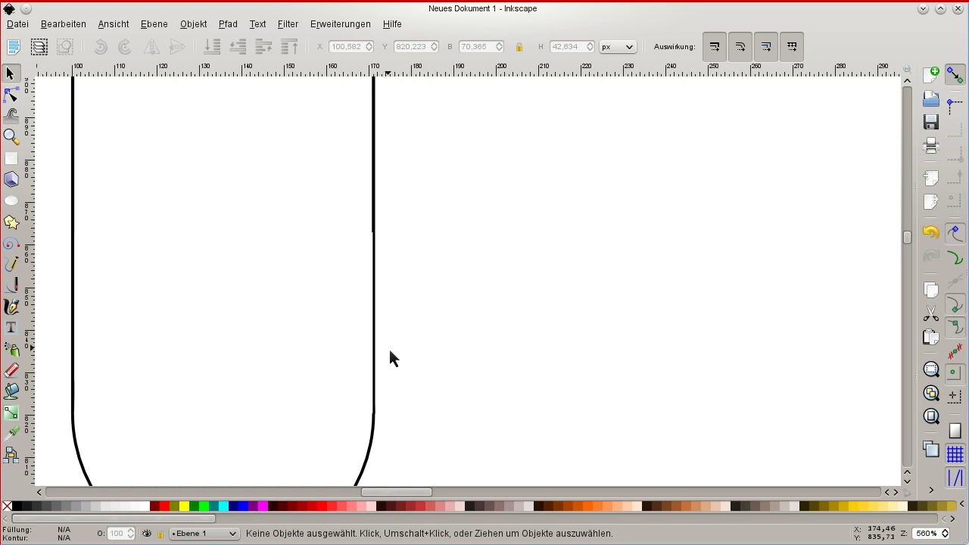
ctrl+scroll(390, 358, down, 2)
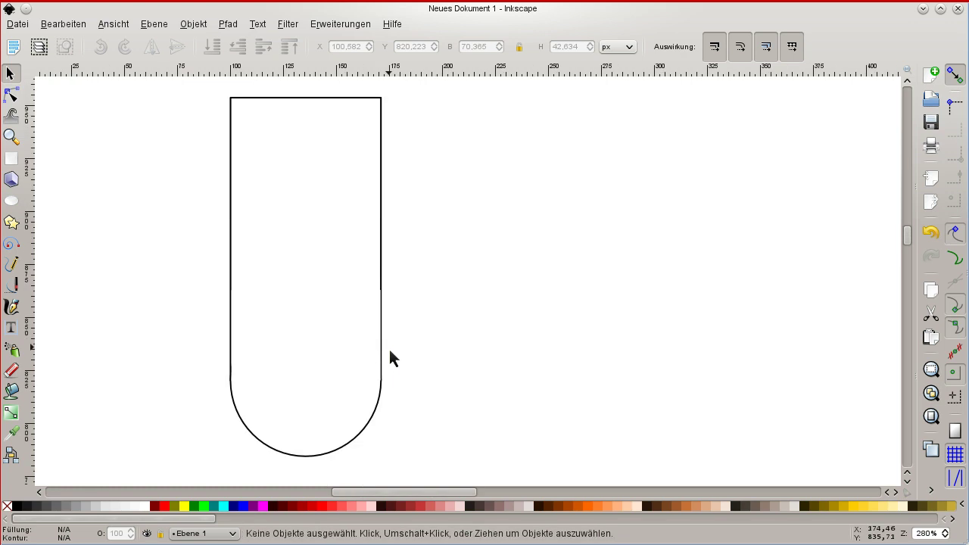
click(361, 354)
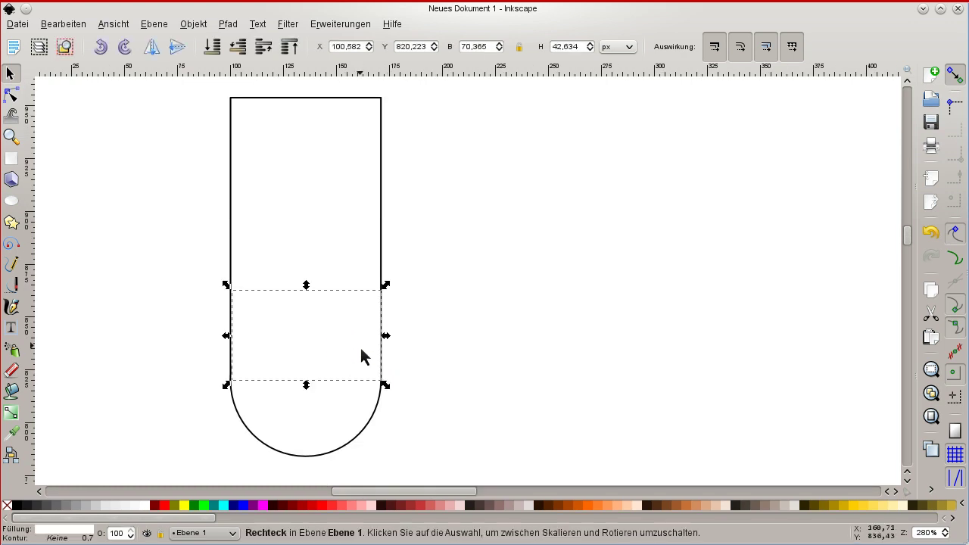
click(387, 341)
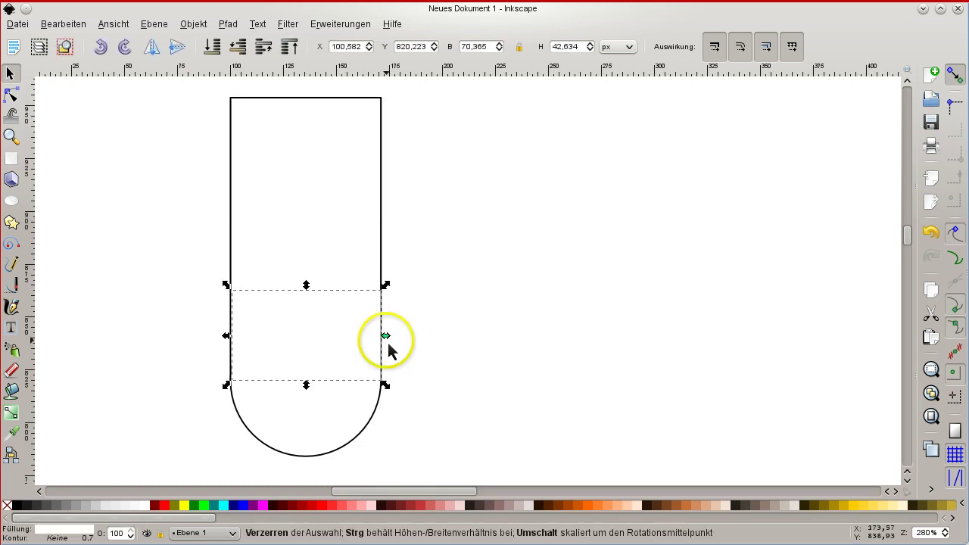
ctrl+scroll(285, 371, up, 2)
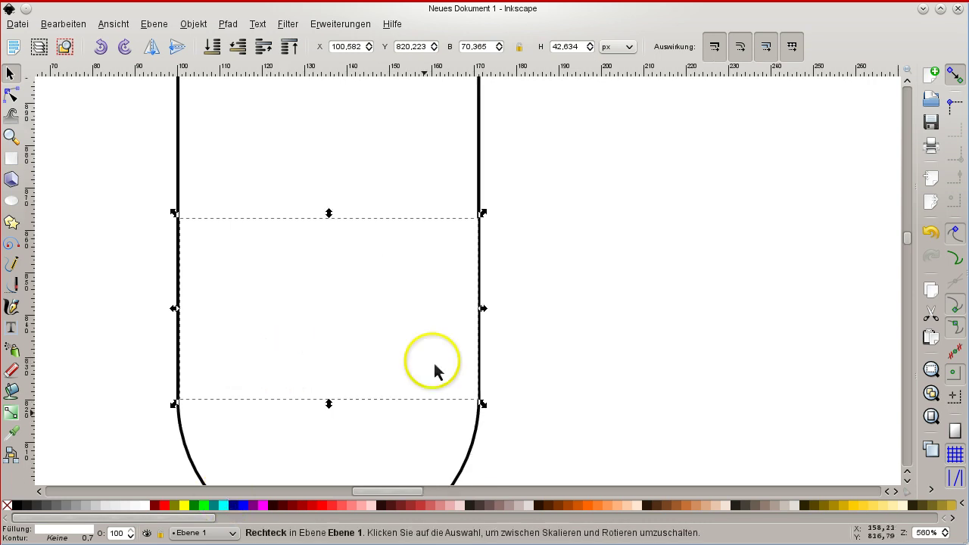
click(543, 352)
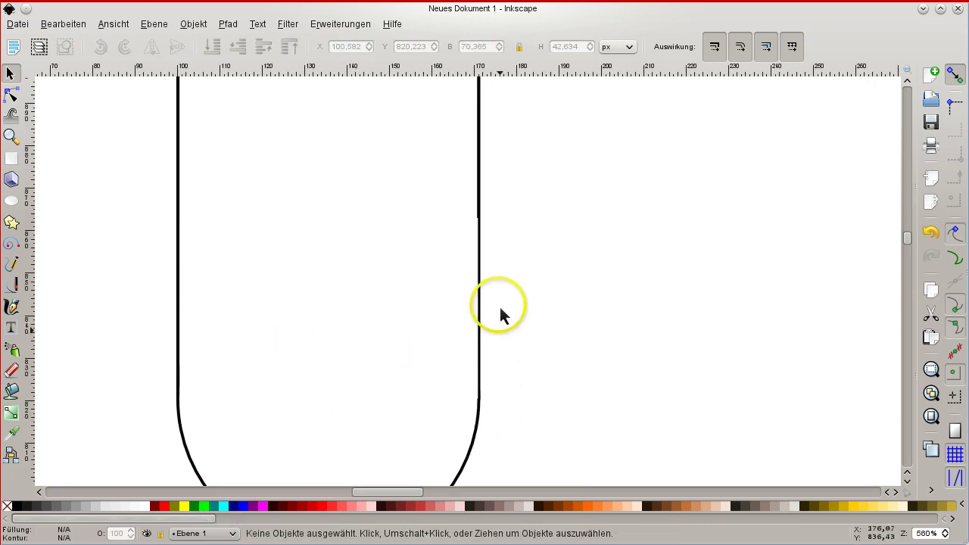
Delete the white cover rectangle so the circle and the rectangle are exposed again.
click(356, 263)
key(End)
key(Escape)
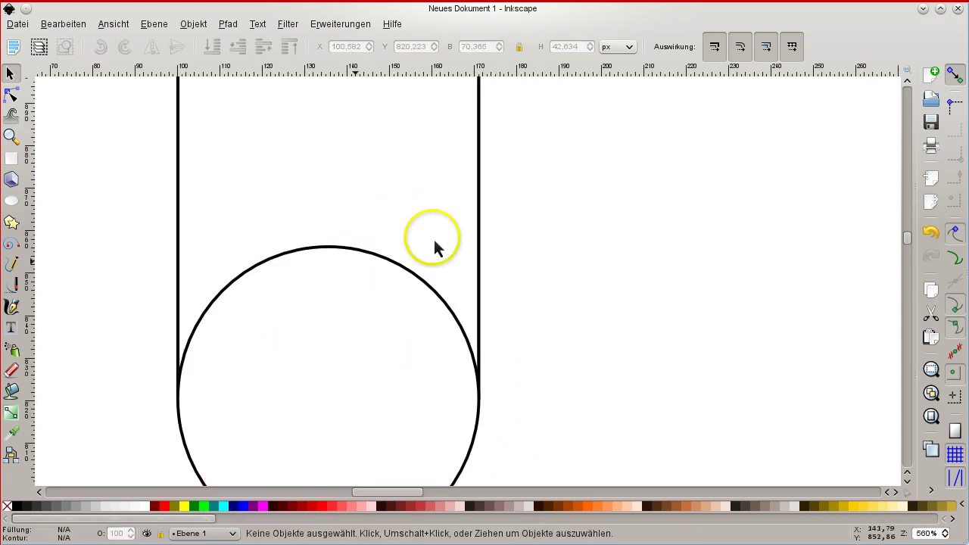
ctrl+scroll(496, 221, down, 1)
scroll(497, 225, down, 1)
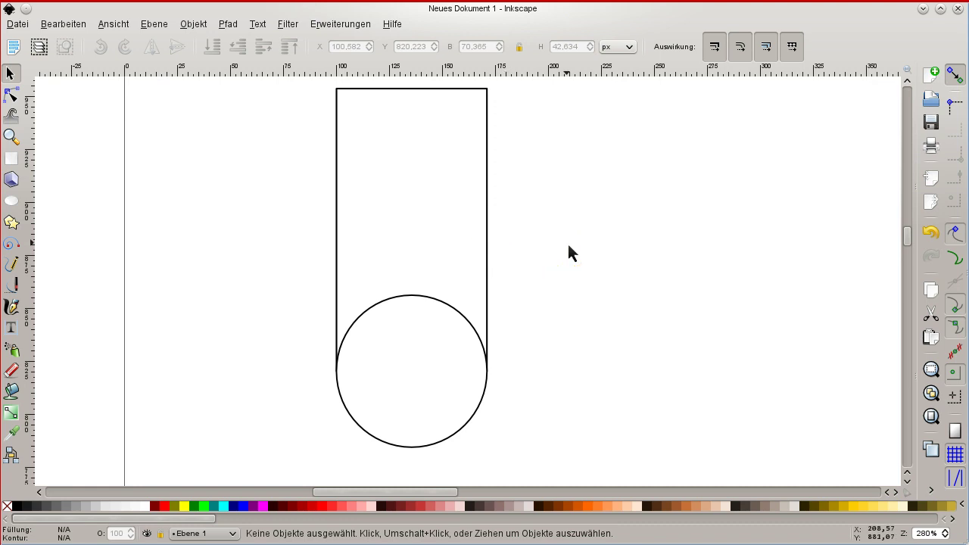
click(595, 220)
click(594, 247)
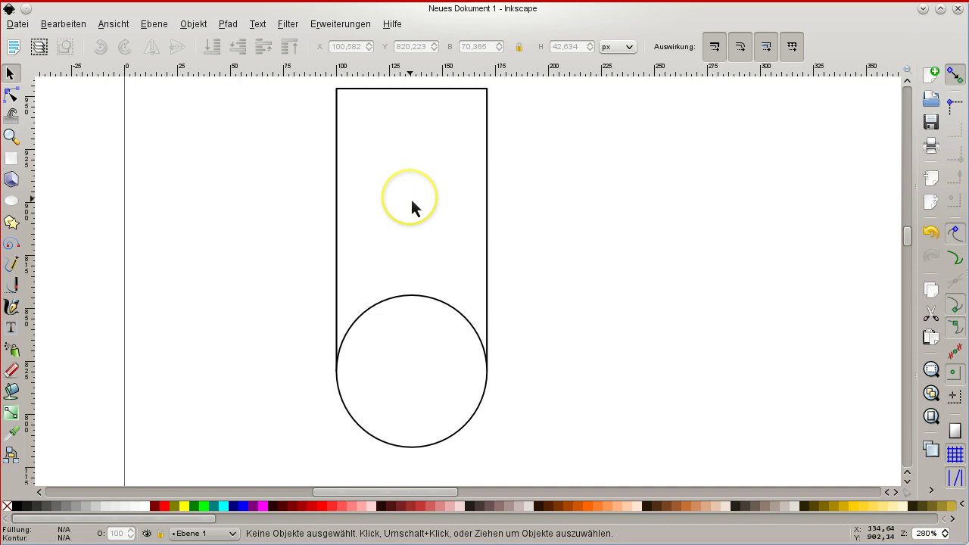
Select the tall rectangle and the circle and merge them into one path with Union.
click(337, 239)
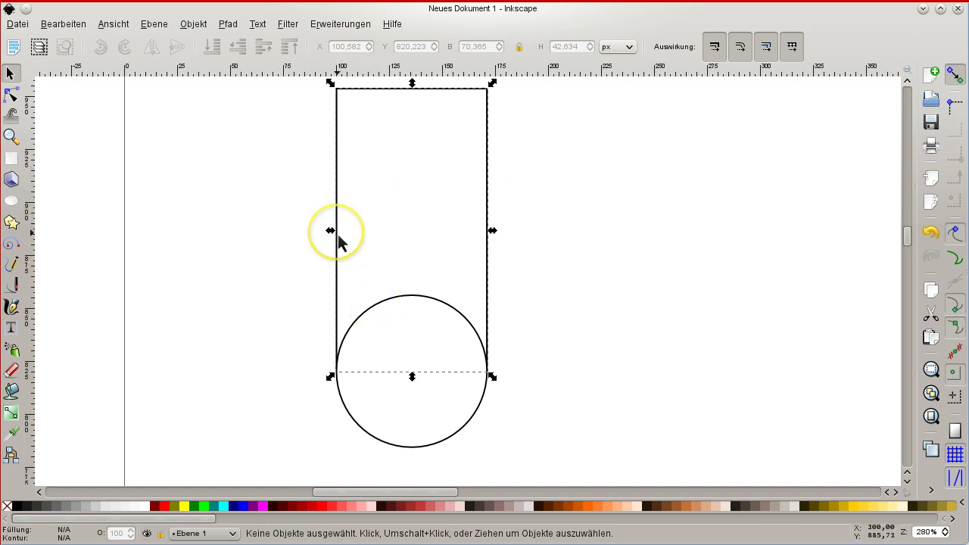
shift+click(418, 446)
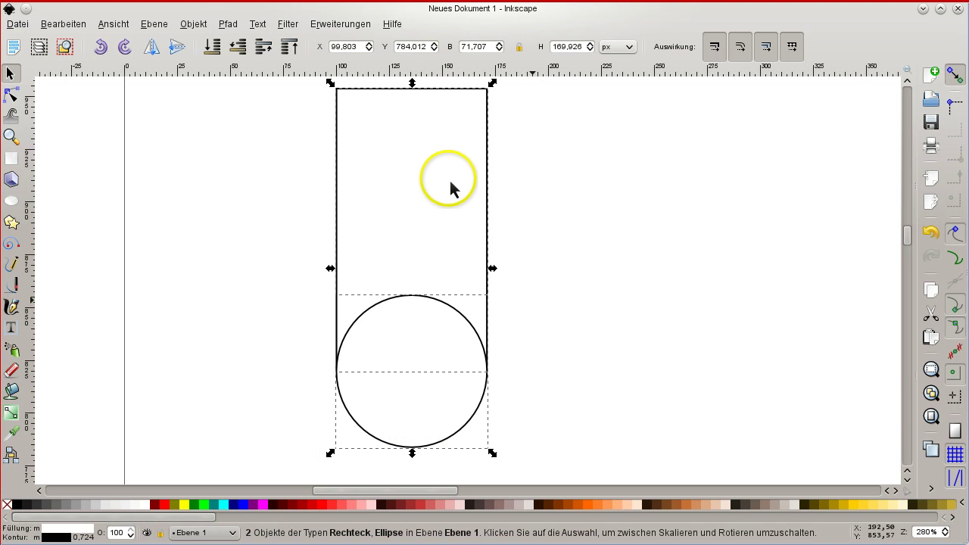
click(221, 31)
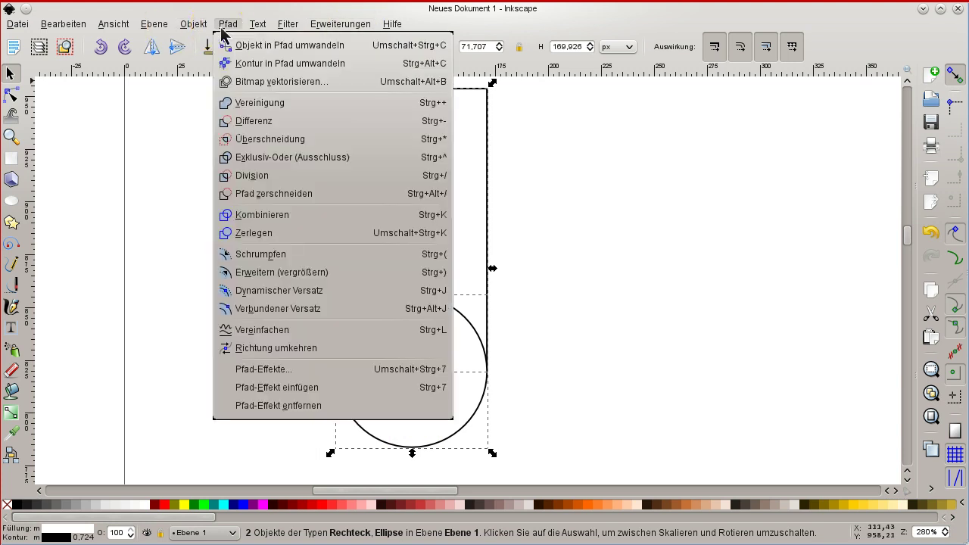
click(238, 27)
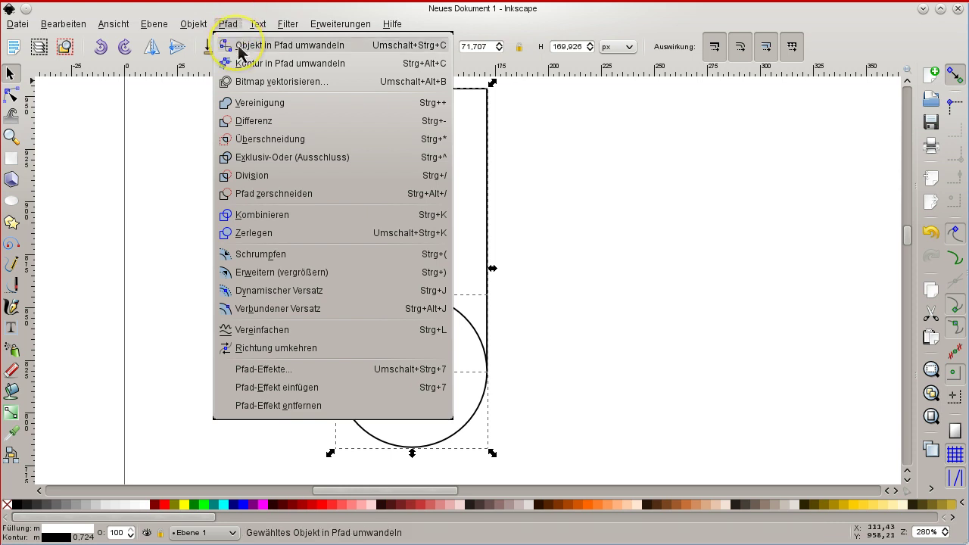
click(241, 112)
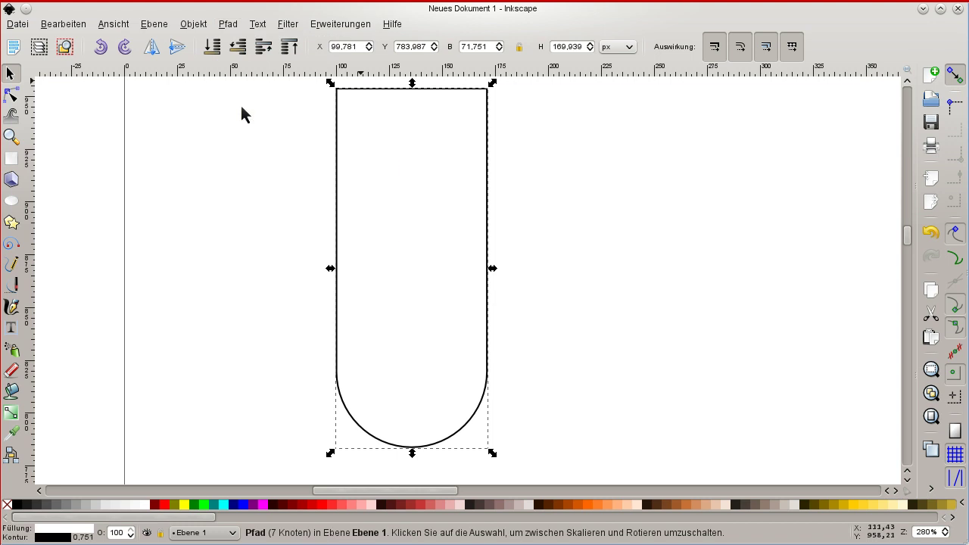
click(548, 255)
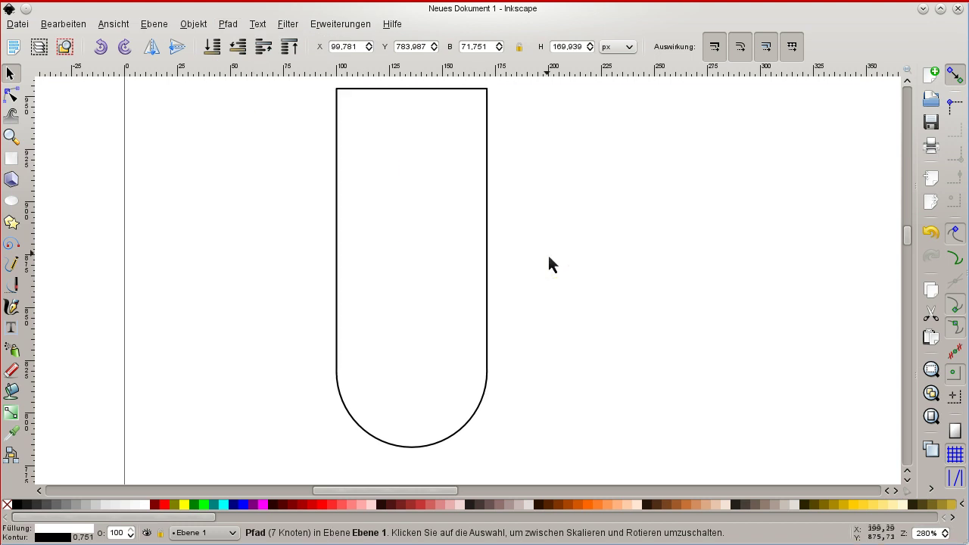
Delete the duplicate nodes where the straight sides of the merged outline meet its rounded bottom.
click(436, 308)
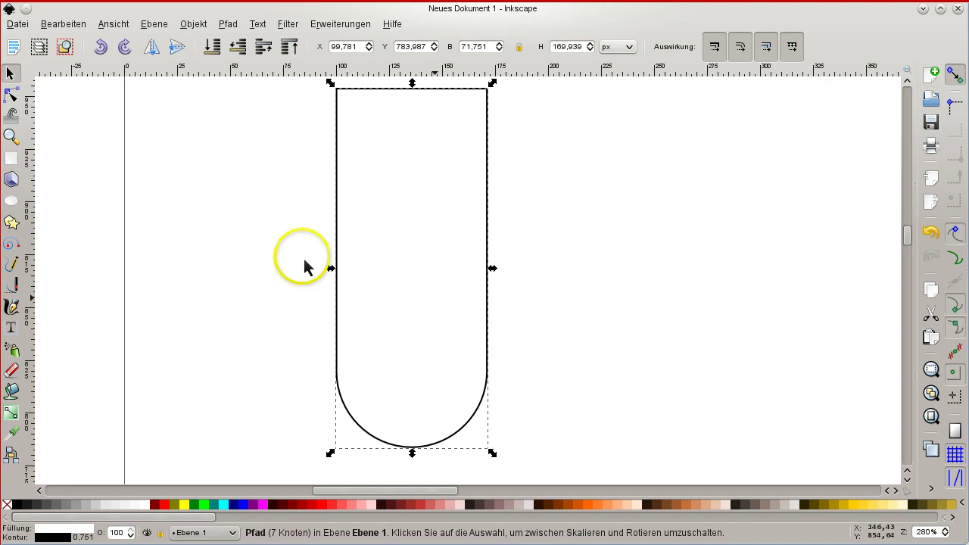
click(11, 96)
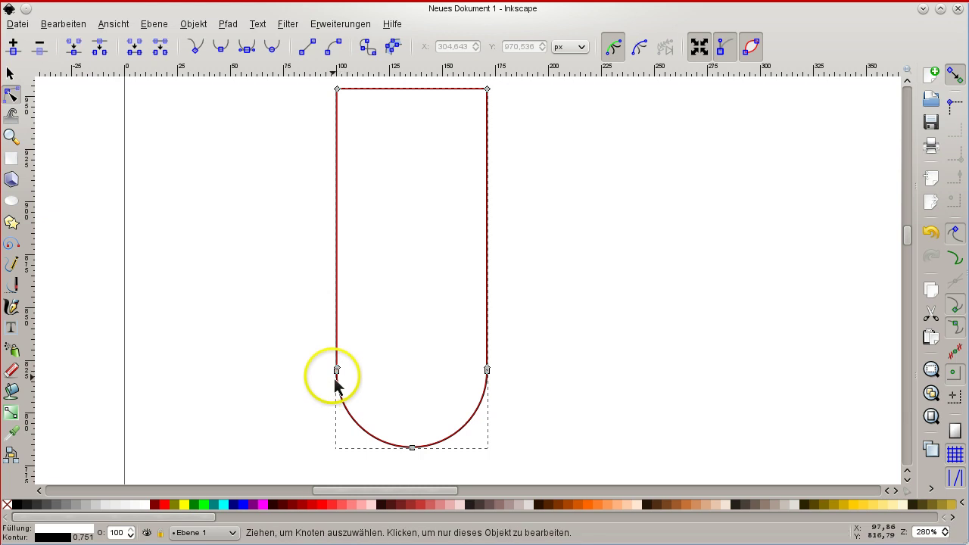
scroll(361, 373, up, 2)
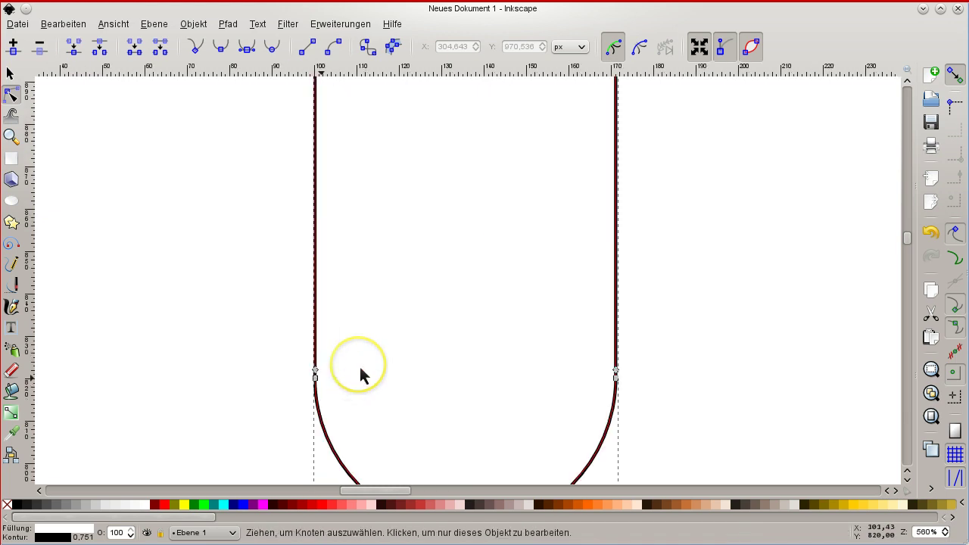
click(315, 373)
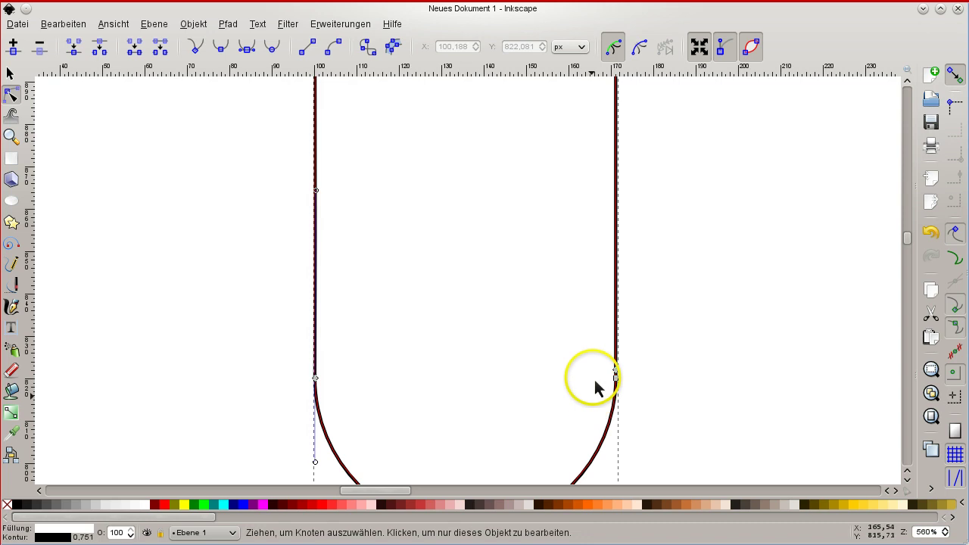
ctrl+scroll(683, 316, down, 1)
click(683, 316)
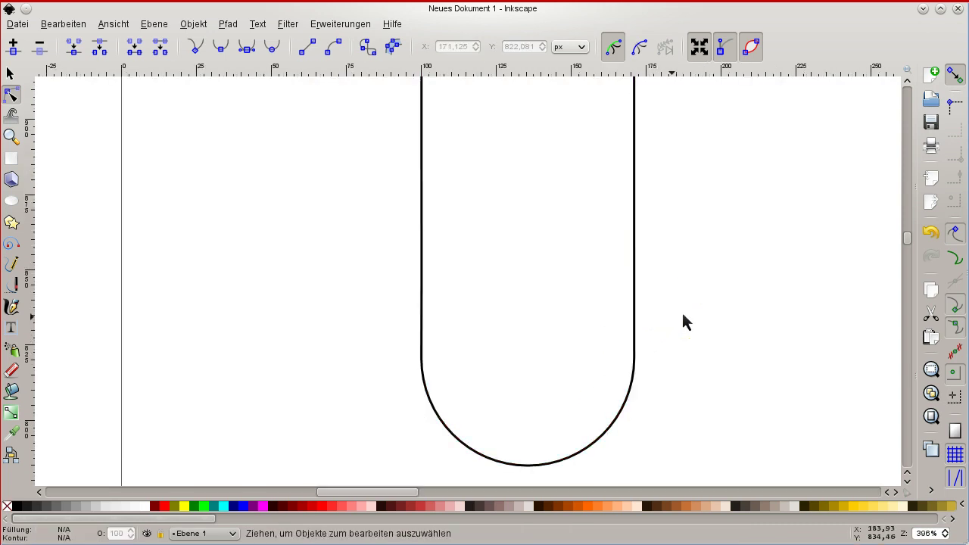
Examine the whole merged outline and its remaining nodes.
ctrl+scroll(682, 316, down, 1)
scroll(683, 316, up, 2)
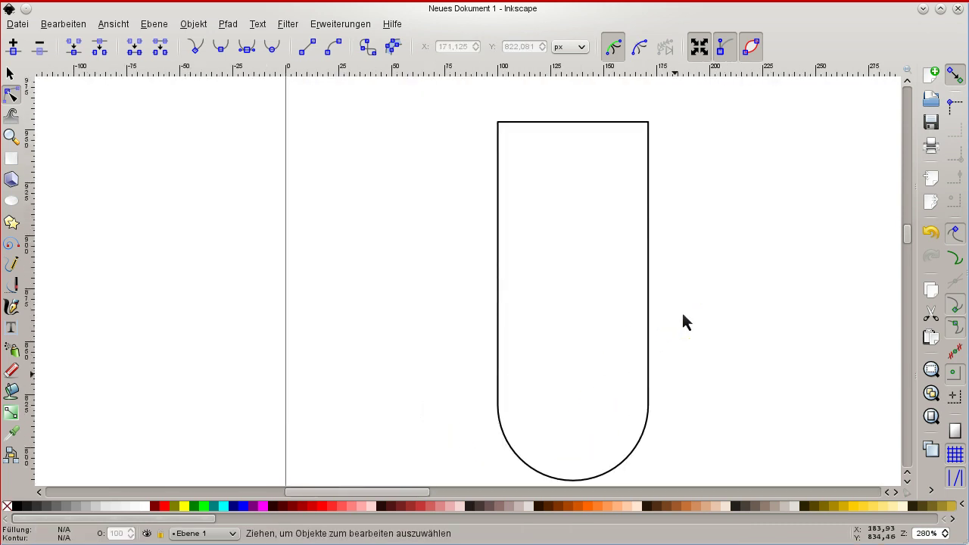
ctrl+scroll(682, 316, down, 1)
scroll(683, 315, up, 1)
scroll(683, 321, up, 1)
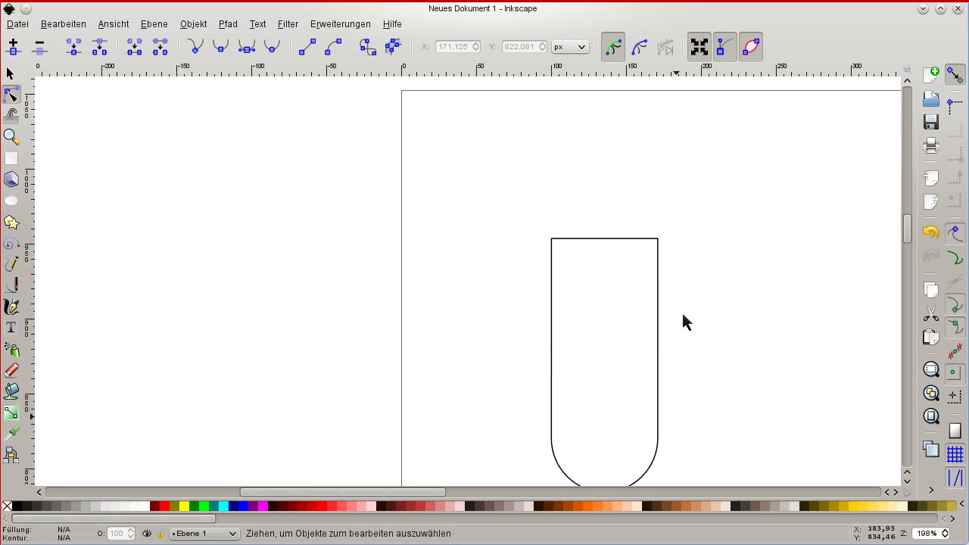
scroll(683, 320, down, 1)
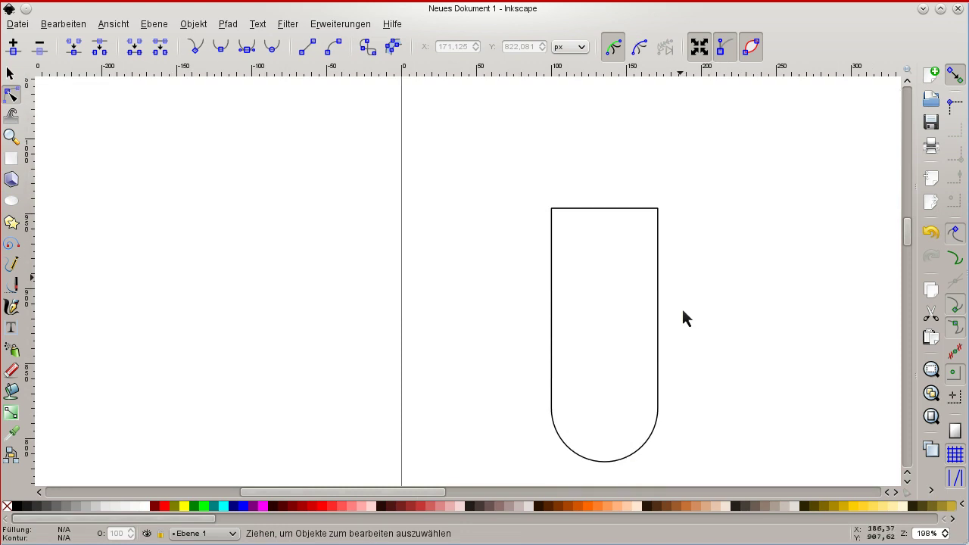
click(642, 219)
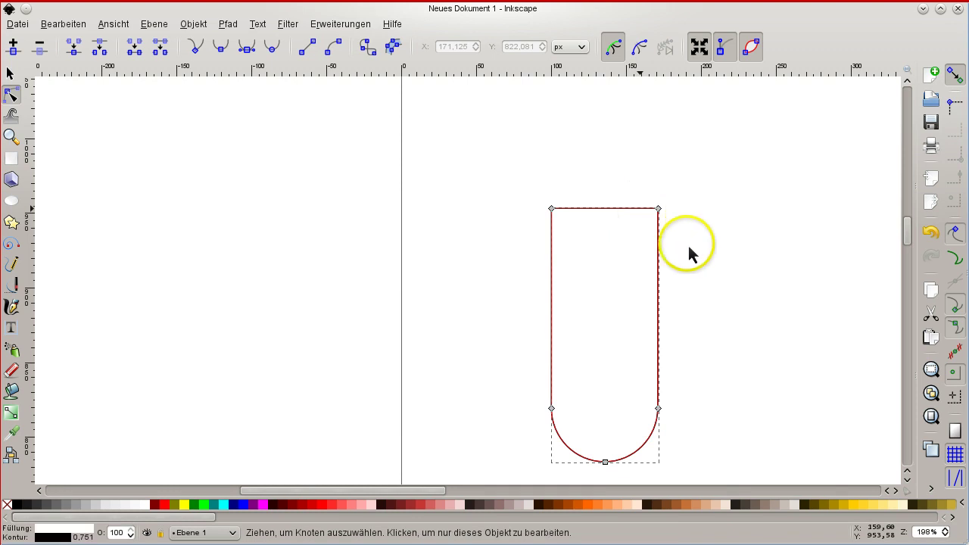
click(15, 74)
click(707, 285)
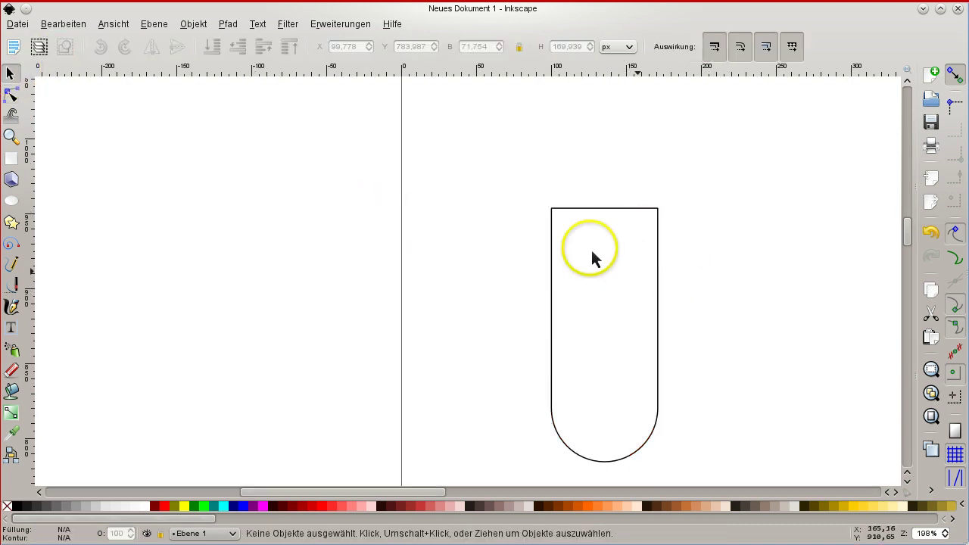
Move the merged outline up and left to about X 52,8 px and shorten it to about 161 px high.
click(592, 210)
drag(592, 210, 554, 197)
click(716, 203)
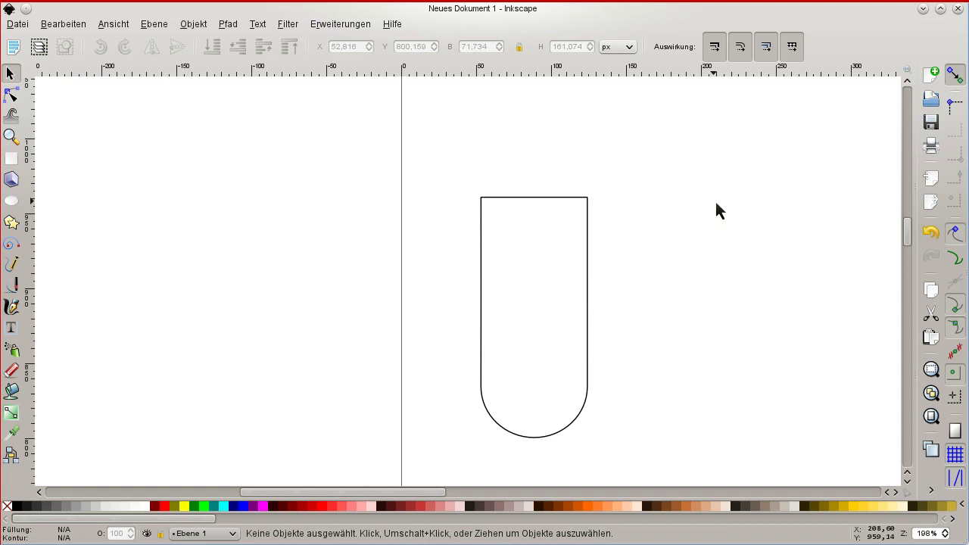
Remove the horizontal guide that crosses the top row of red rectangles.
scroll(706, 212, down, 4)
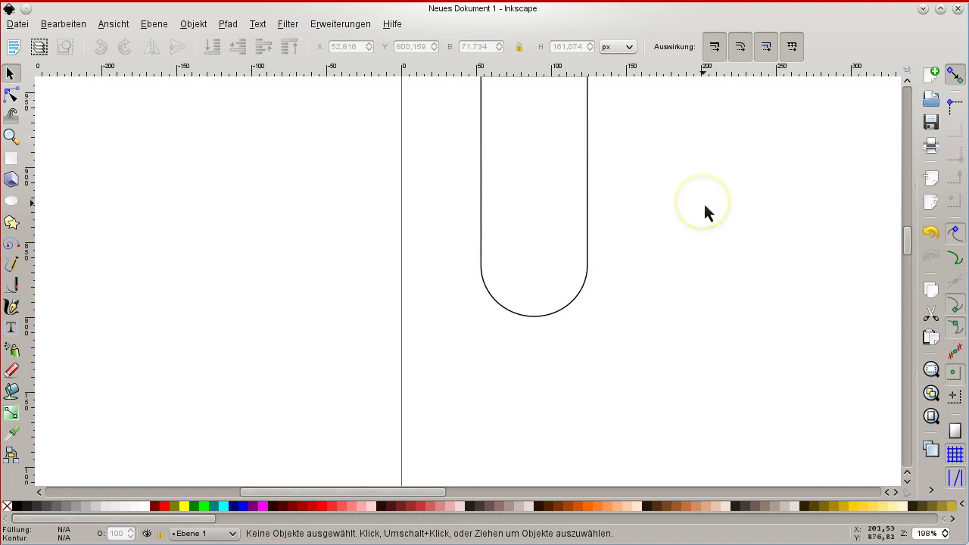
ctrl+scroll(703, 201, down, 2)
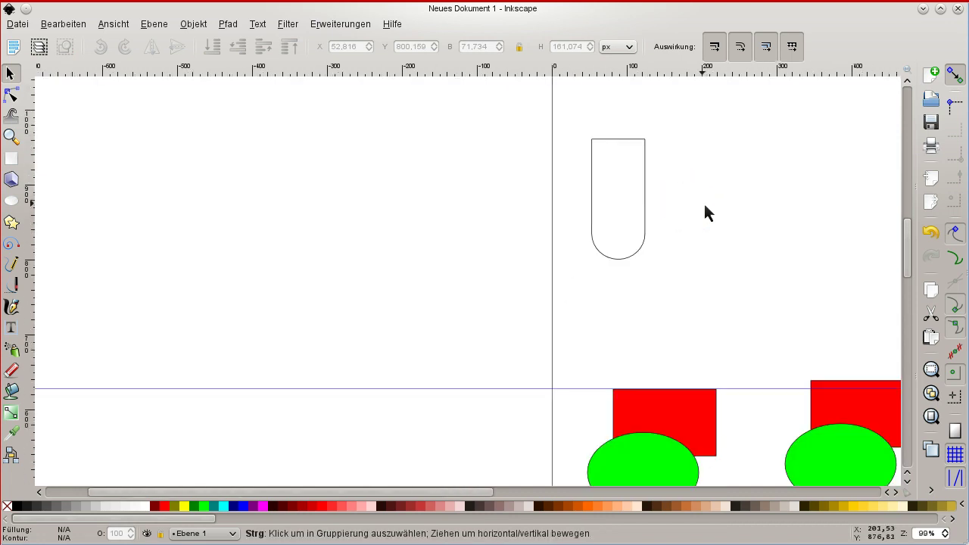
click(666, 193)
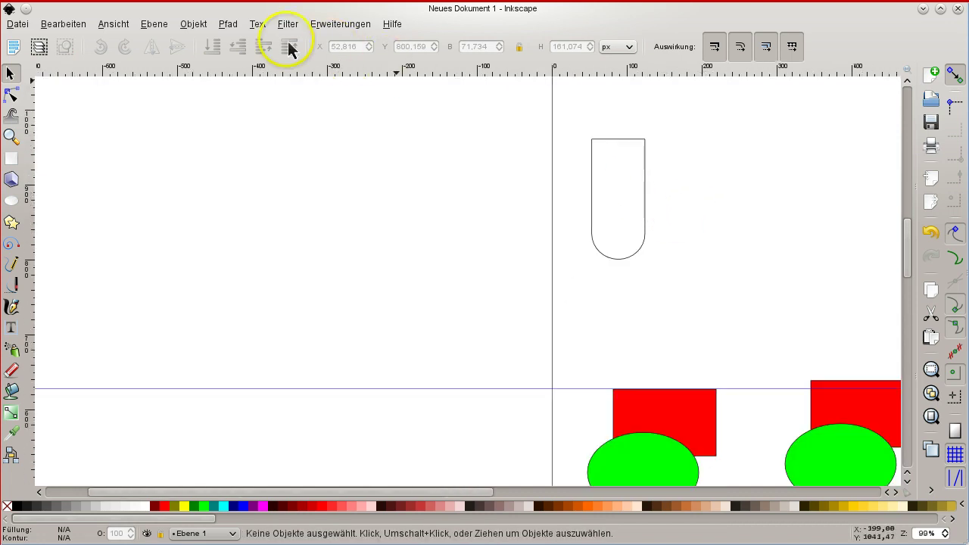
click(230, 24)
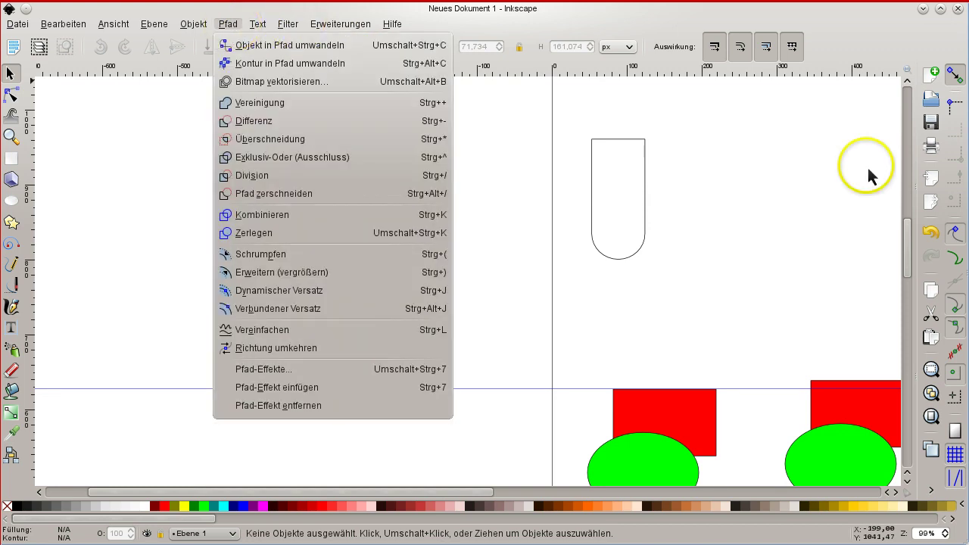
click(838, 203)
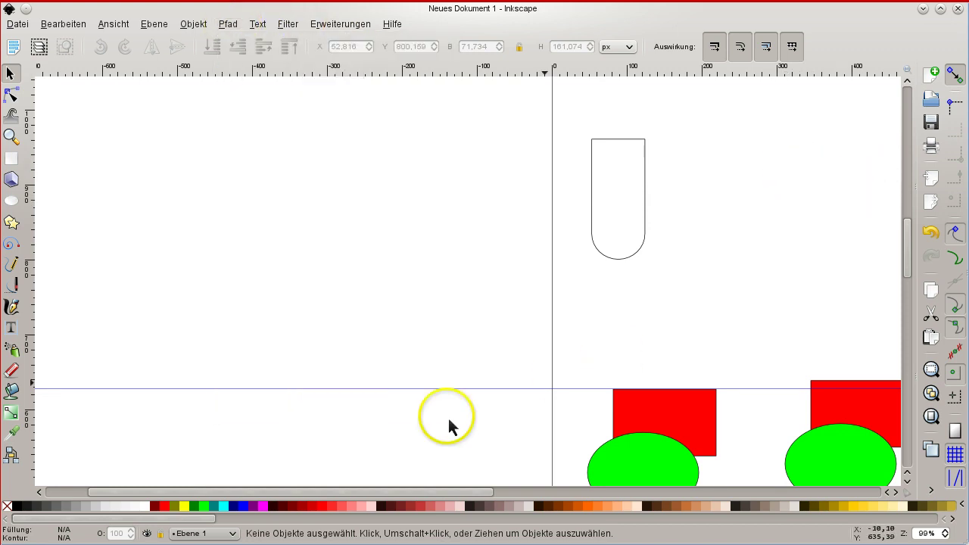
drag(413, 494, 579, 499)
scroll(584, 454, down, 5)
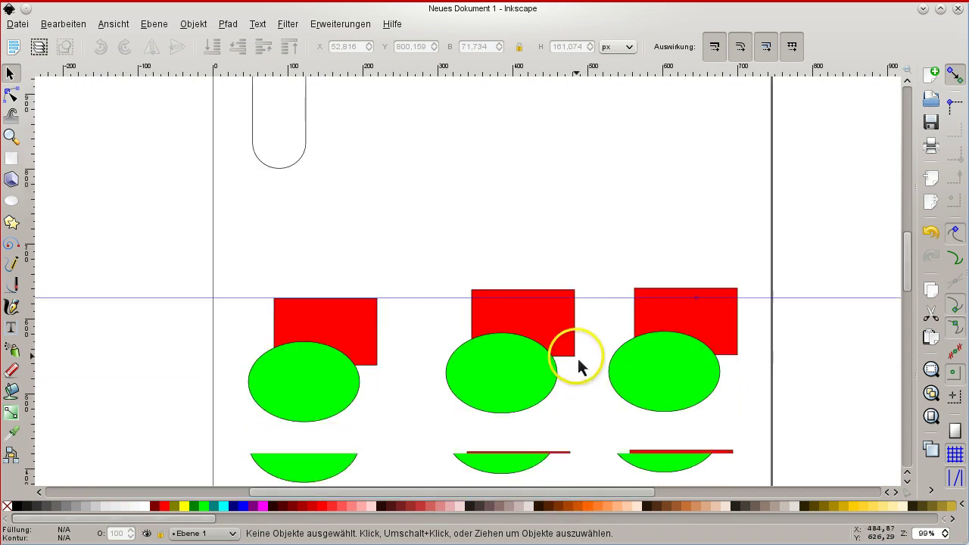
drag(756, 237, 743, 51)
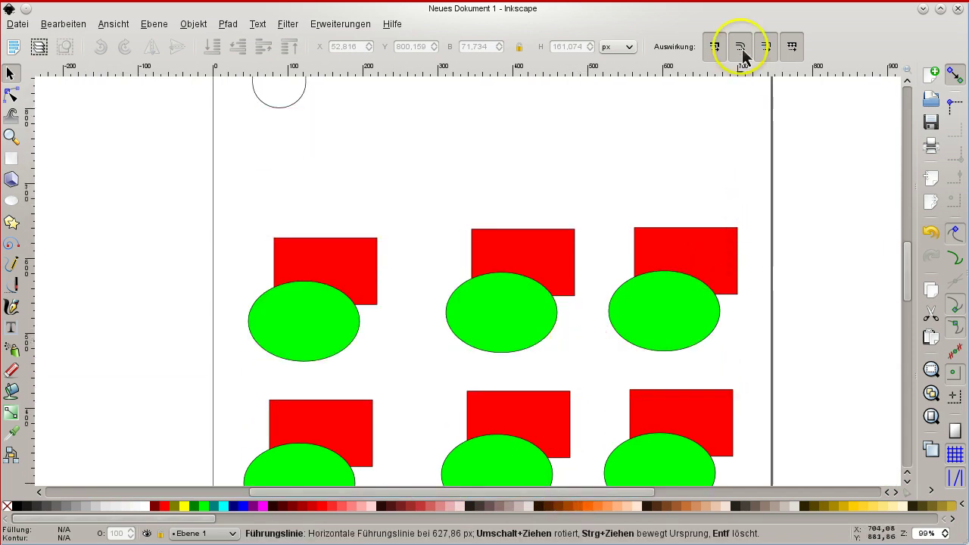
Select the first green ellipse in the top row, add its red rectangle to the selection, and clear the selection.
scroll(887, 235, down, 4)
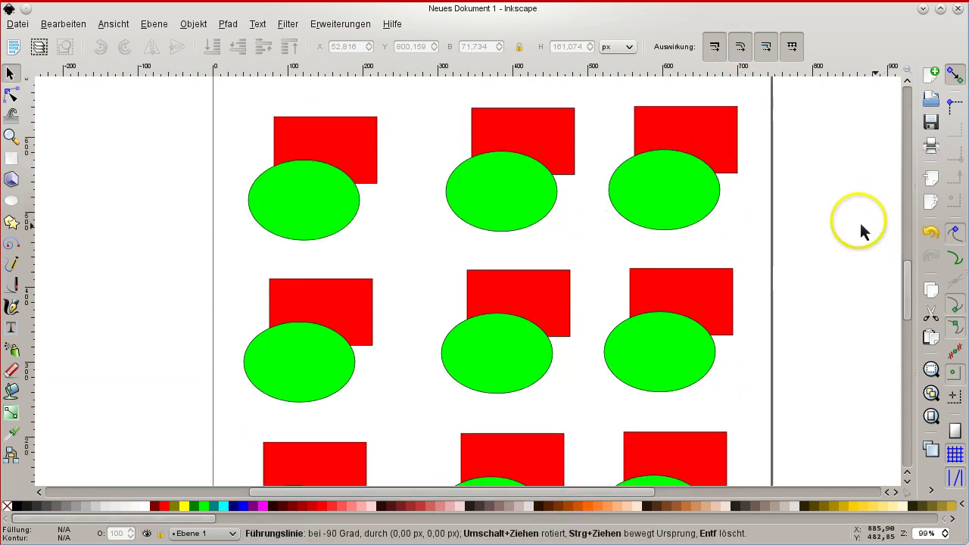
scroll(577, 266, up, 2)
ctrl+scroll(415, 220, up, 3)
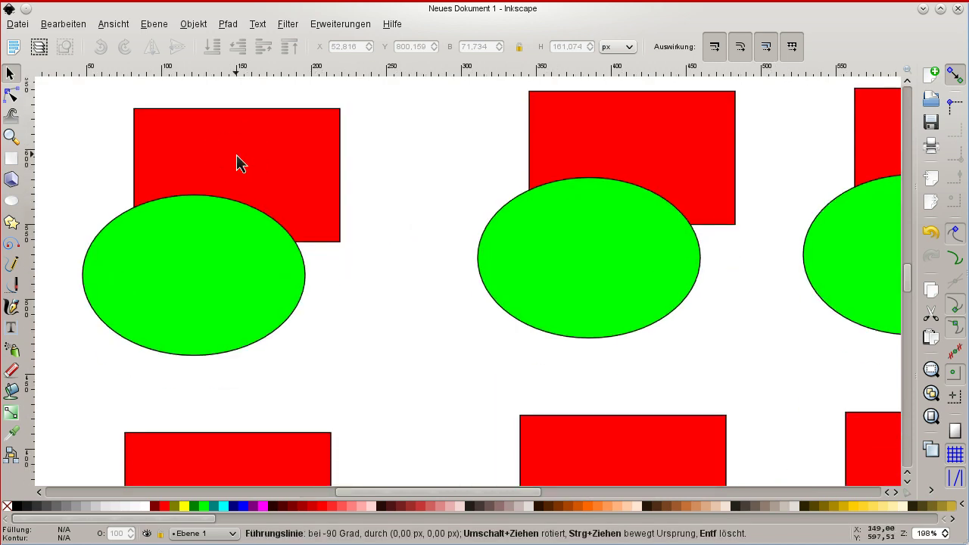
click(236, 164)
click(196, 306)
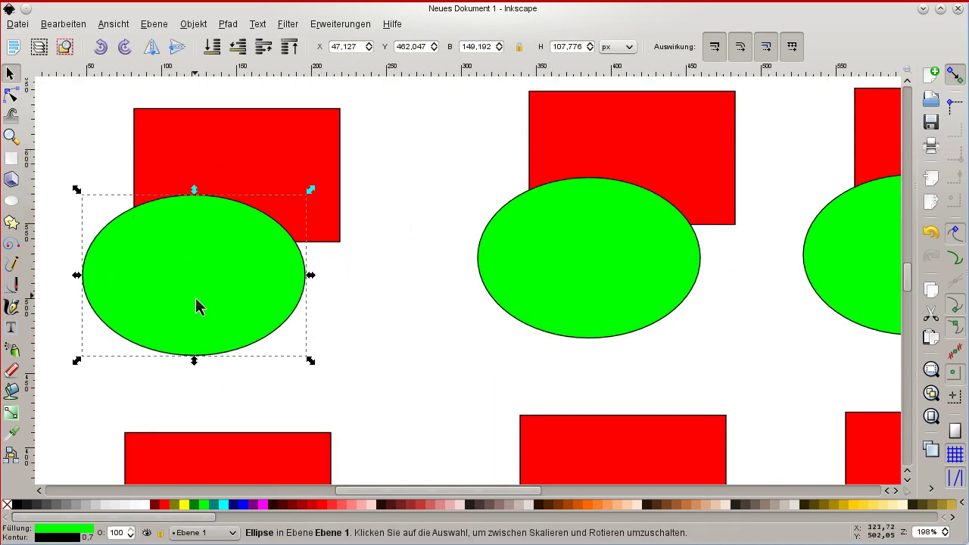
shift+click(257, 155)
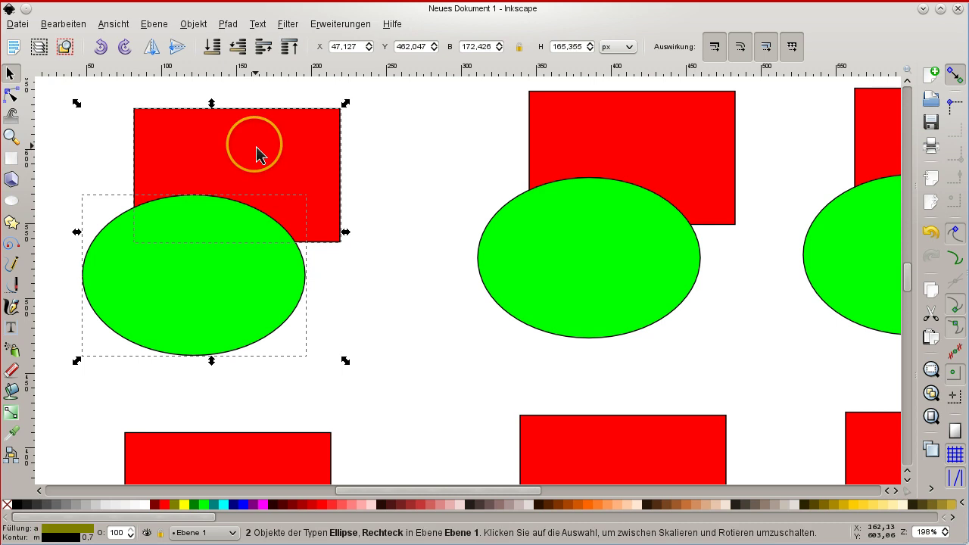
click(437, 291)
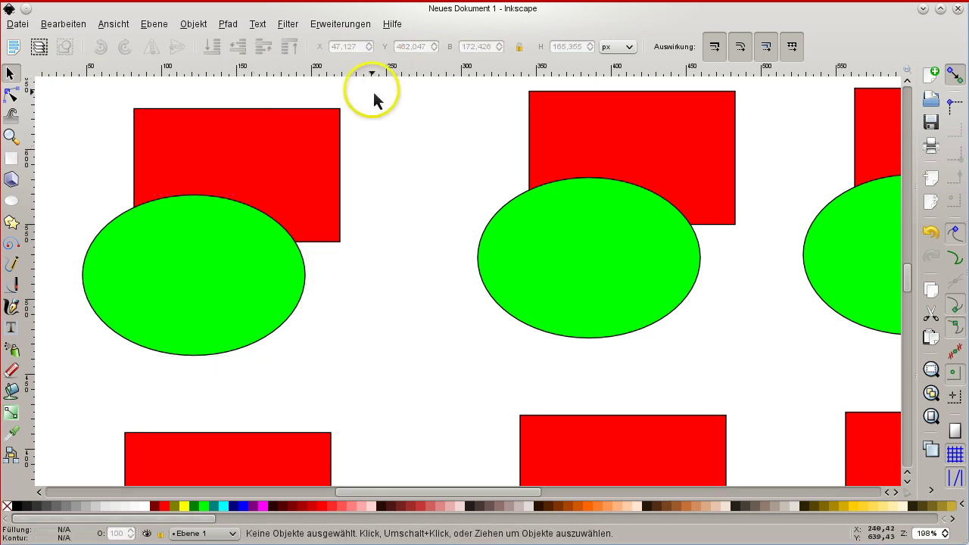
Select the same ellipse and rectangle together with a selection frame, switch to the rotation handles, and deselect both.
drag(372, 90, 51, 385)
click(110, 310)
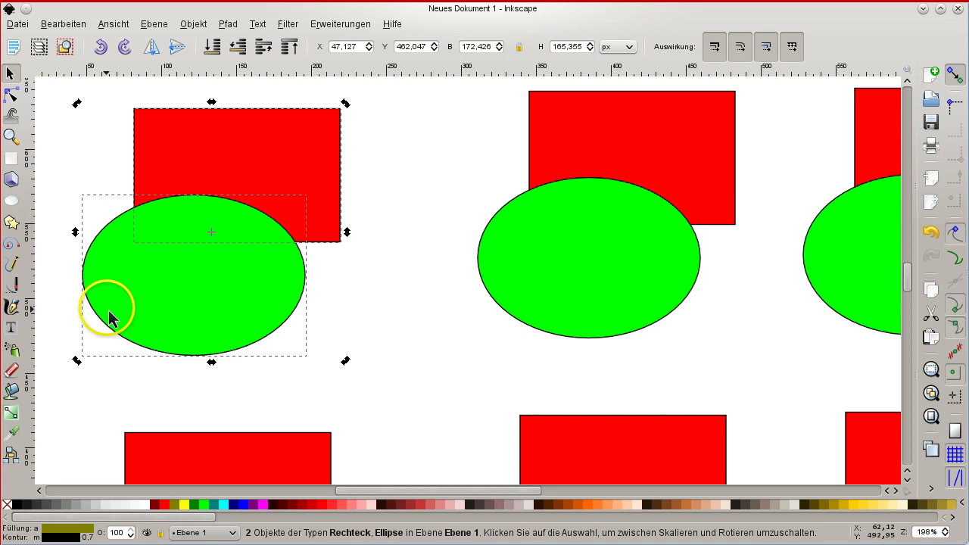
key(Escape)
Select the first ellipse and rectangle in the top row individually, add the second pair to the selection, and clear the selection.
click(242, 313)
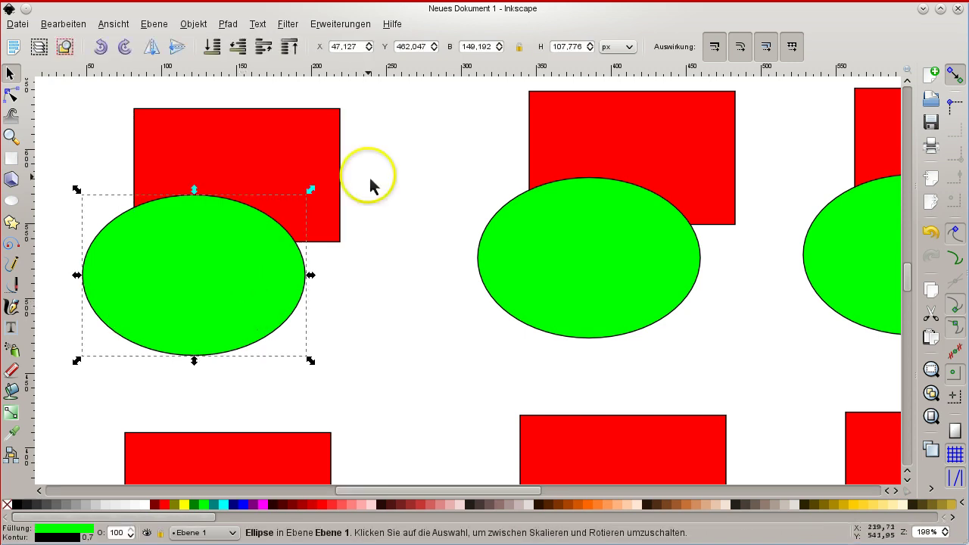
ctrl+click(292, 148)
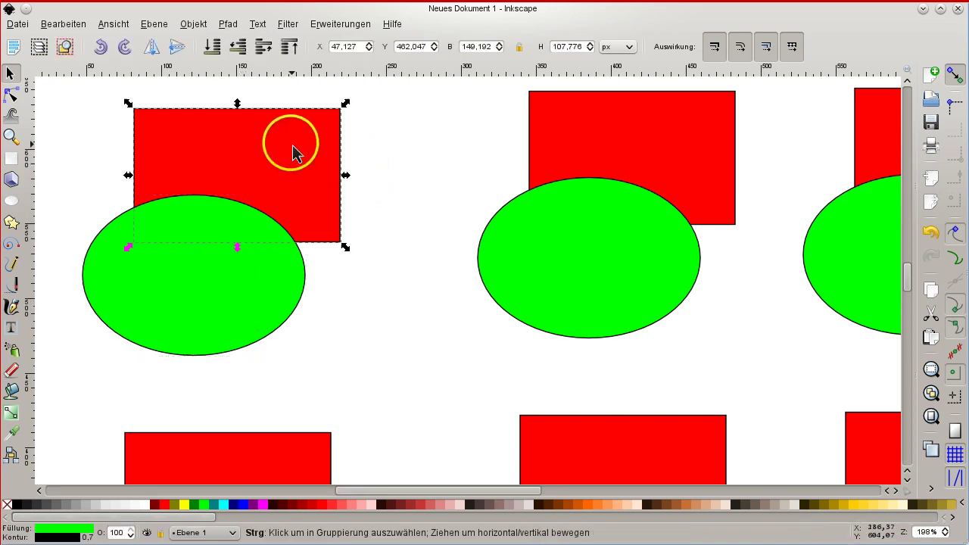
shift+click(165, 294)
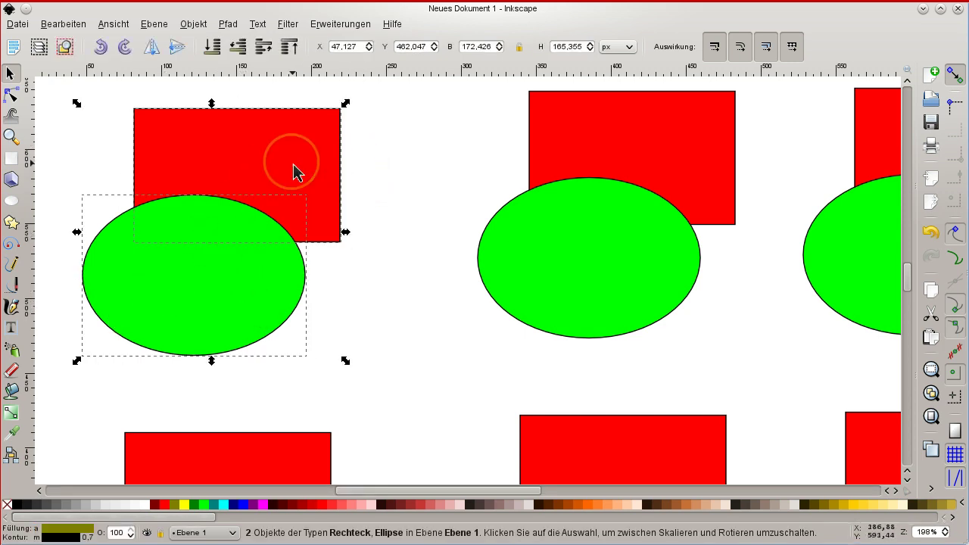
shift+click(586, 253)
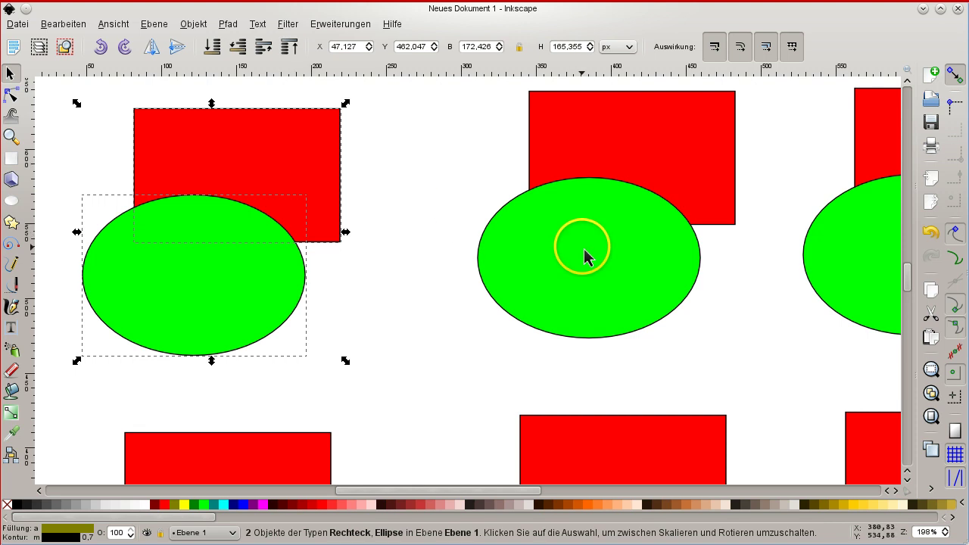
shift+click(625, 137)
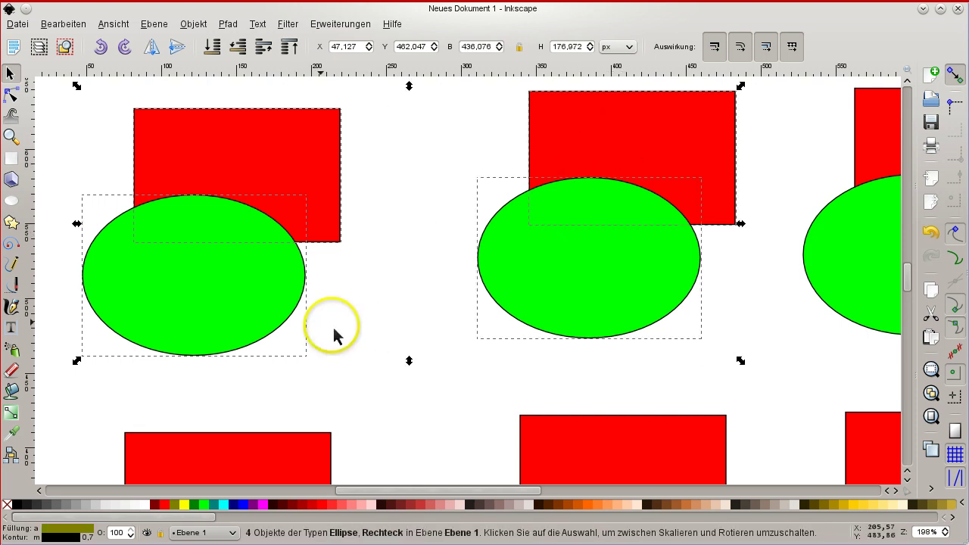
click(422, 99)
Unite the first red rectangle and green ellipse in the top row, deselect the shape, and undo the union.
drag(393, 86, 26, 410)
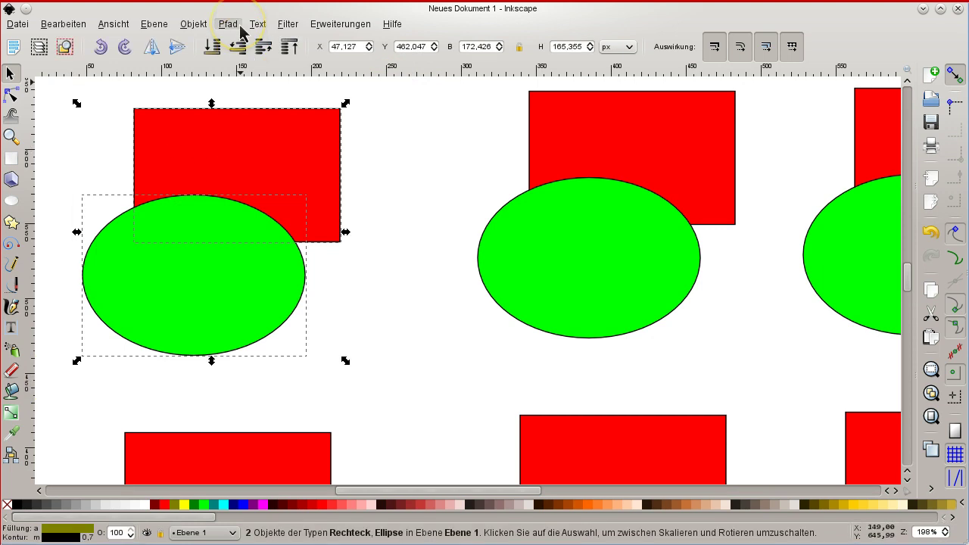
click(239, 28)
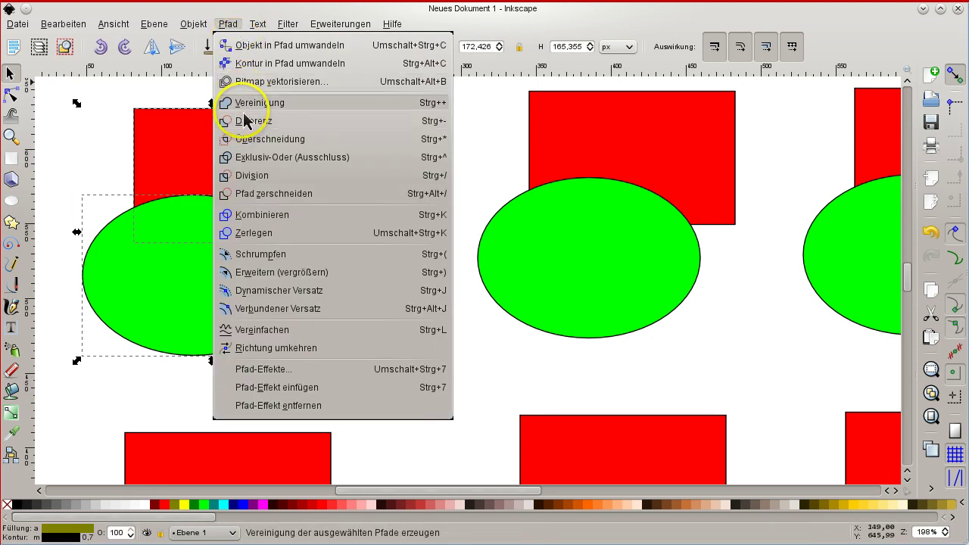
click(244, 106)
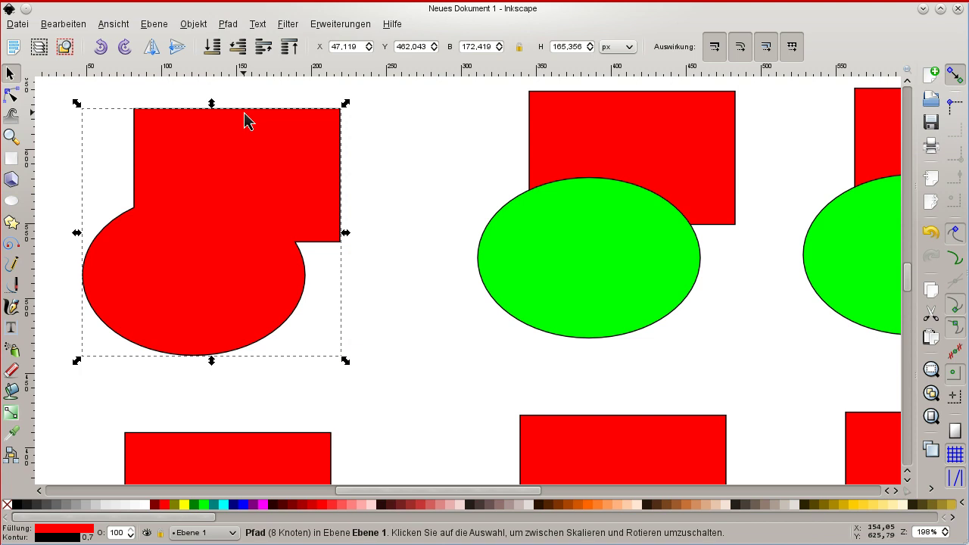
click(339, 150)
key(ctrl+z)
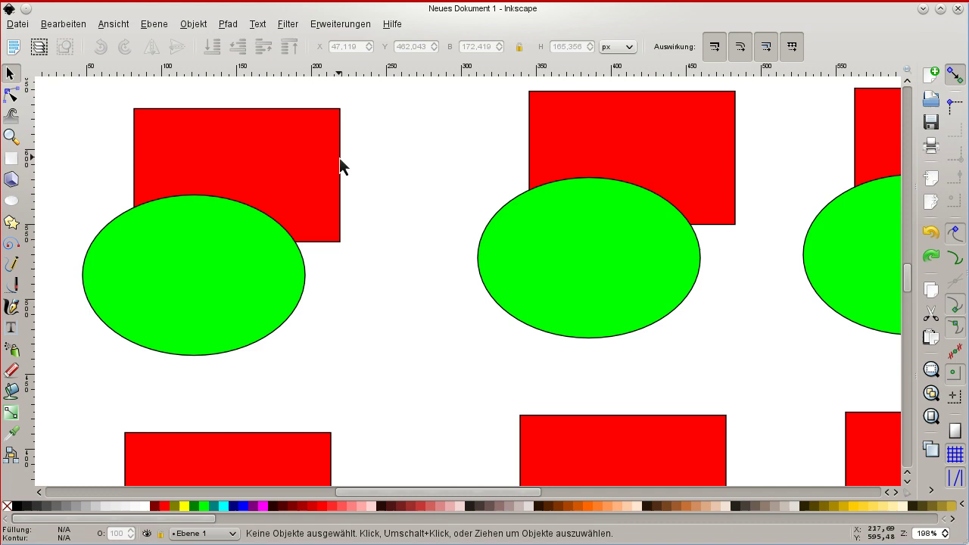
Raise the top row's first red rectangle above its green ellipse, and unite the two shapes into one path.
click(264, 173)
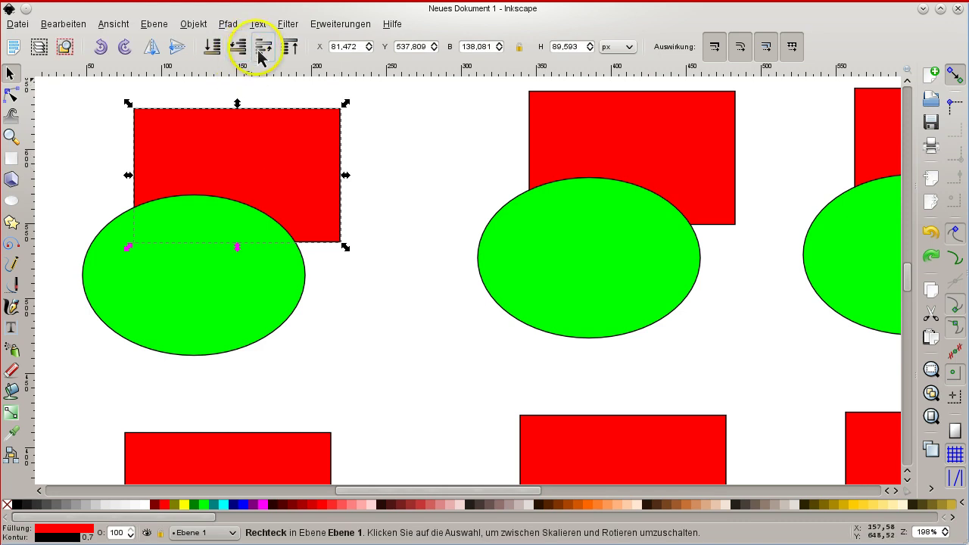
click(263, 47)
shift+click(231, 312)
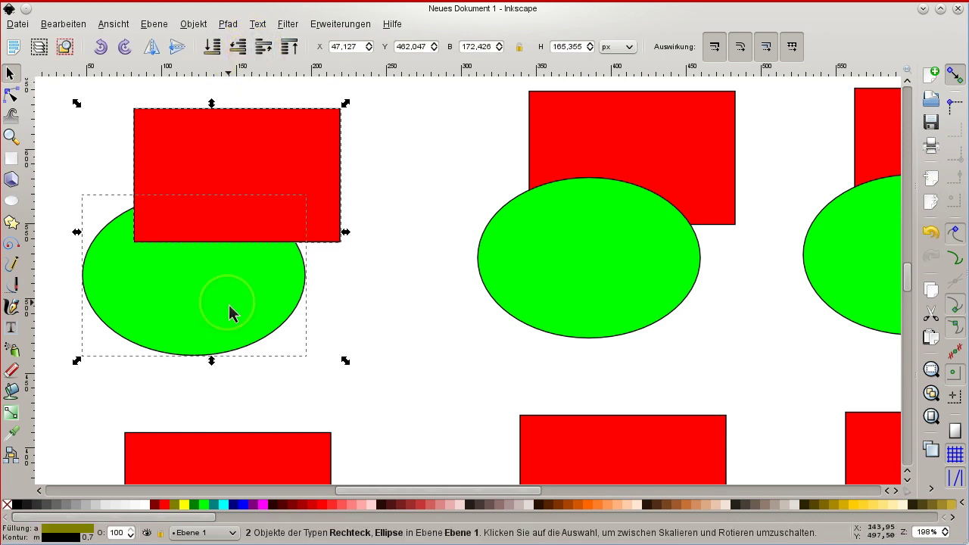
drag(277, 145, 279, 144)
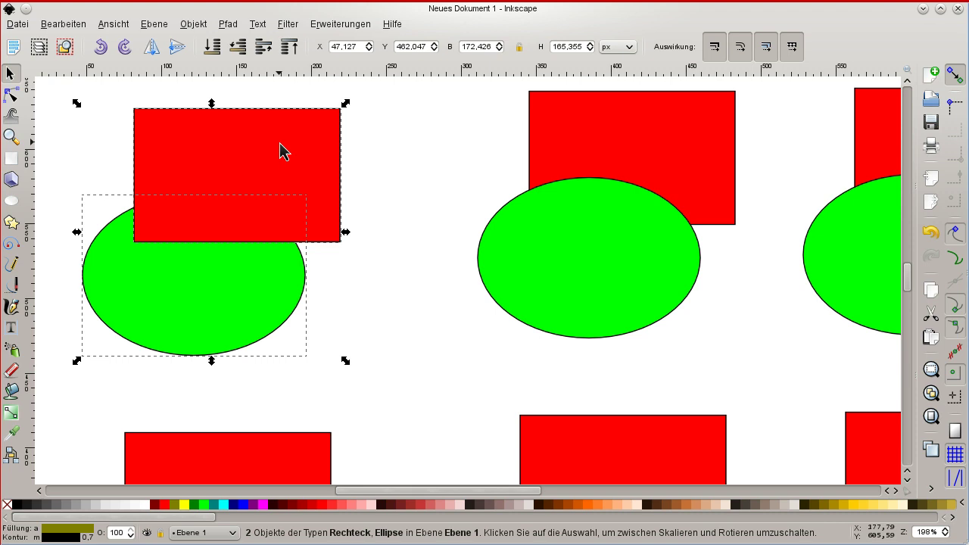
click(237, 28)
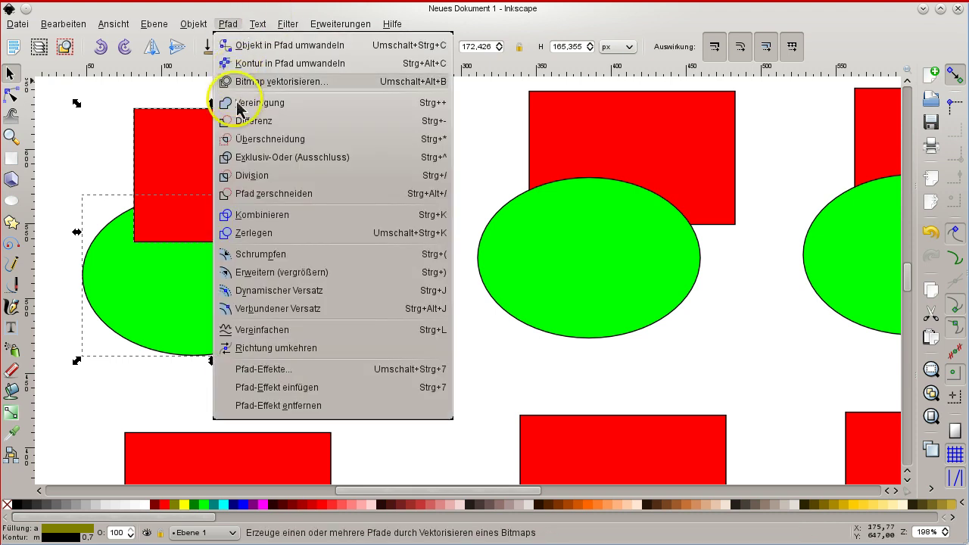
click(240, 106)
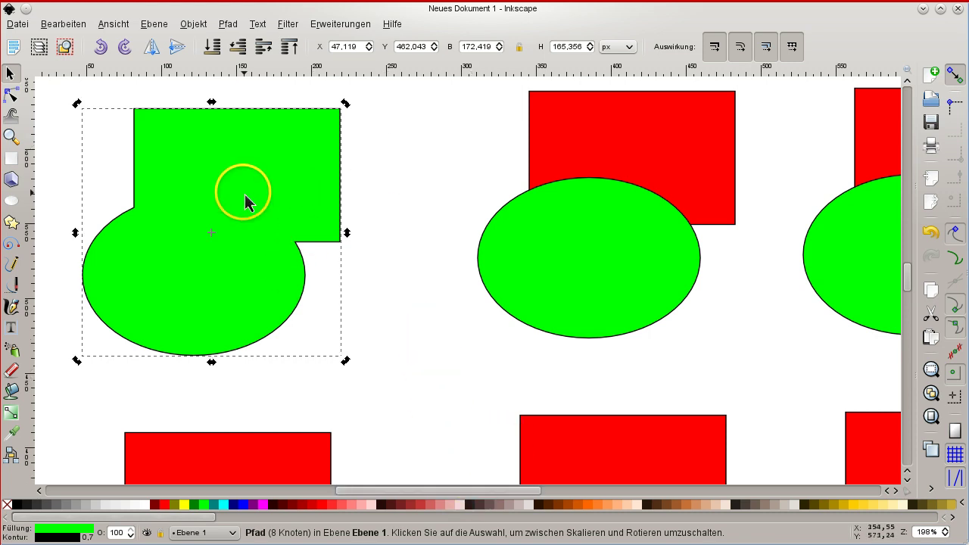
key(Escape)
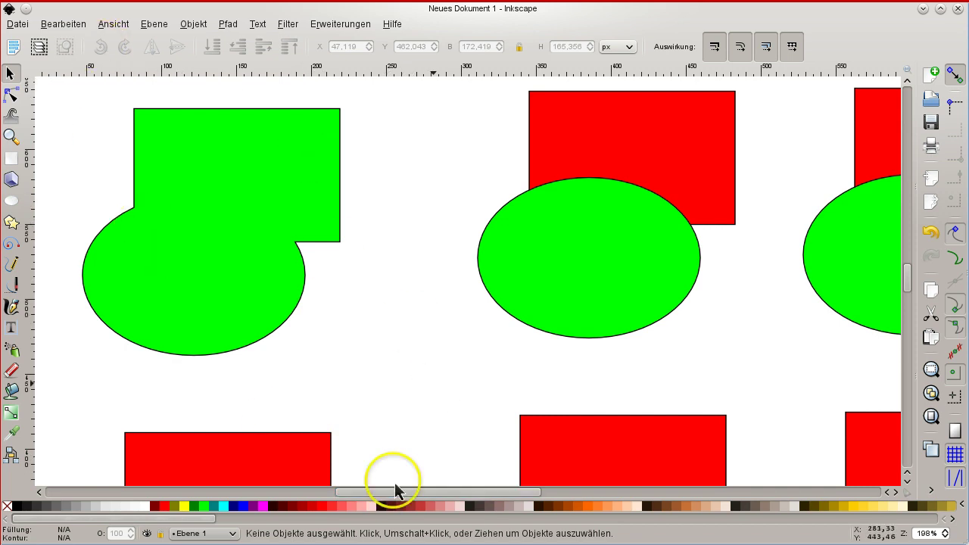
Subtract the second green ellipse in the top row from its red rectangle with the Difference operation.
drag(411, 492, 461, 492)
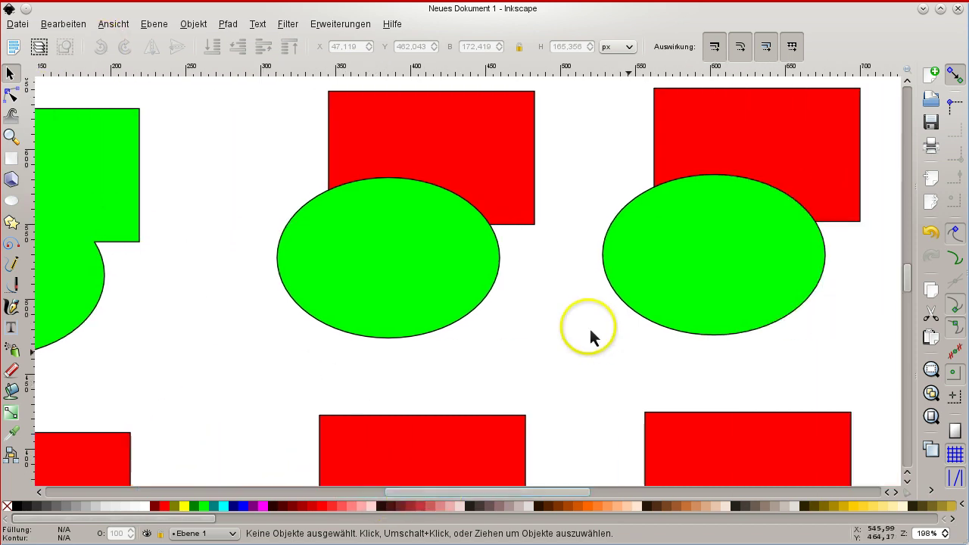
scroll(542, 276, up, 1)
mouse_move(401, 223)
mouse_down()
mouse_move(540, 385)
mouse_move(528, 335)
mouse_move(401, 223)
mouse_up()
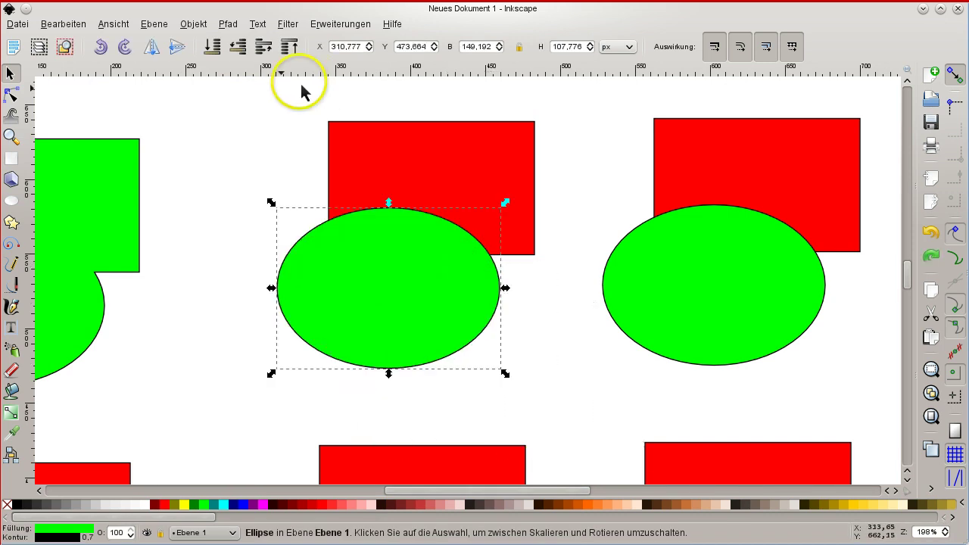
drag(262, 92, 567, 390)
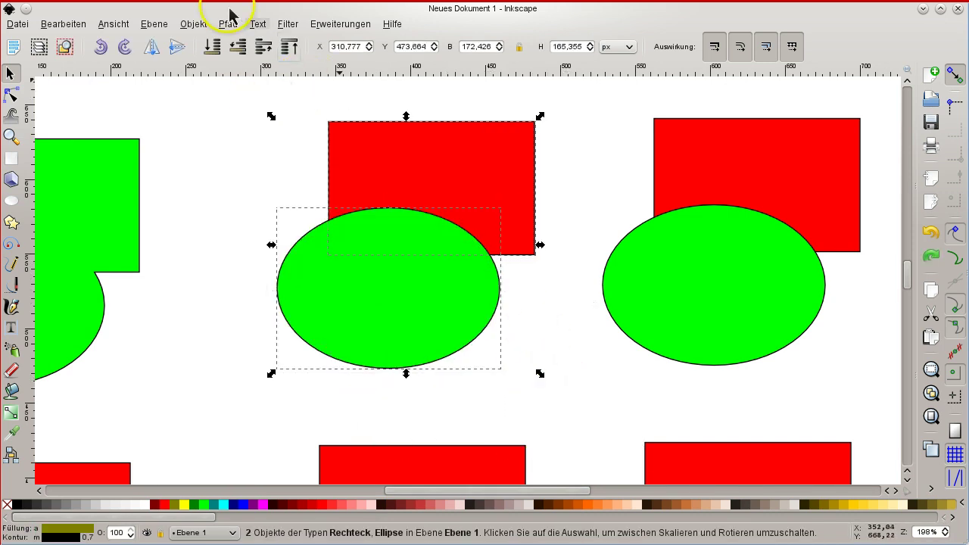
click(228, 24)
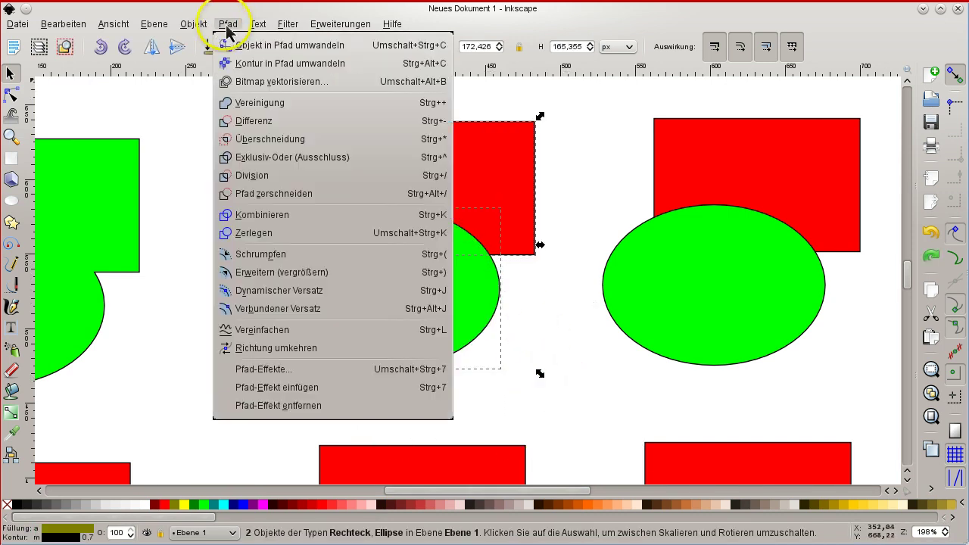
click(253, 121)
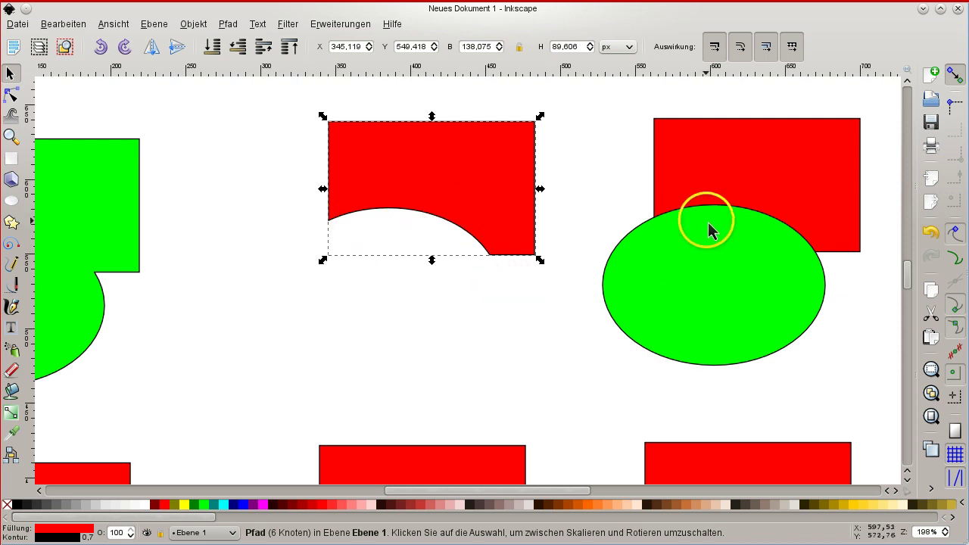
Raise the top row's third red rectangle above its ellipse, and subtract the rectangle from the ellipse with Difference.
click(723, 186)
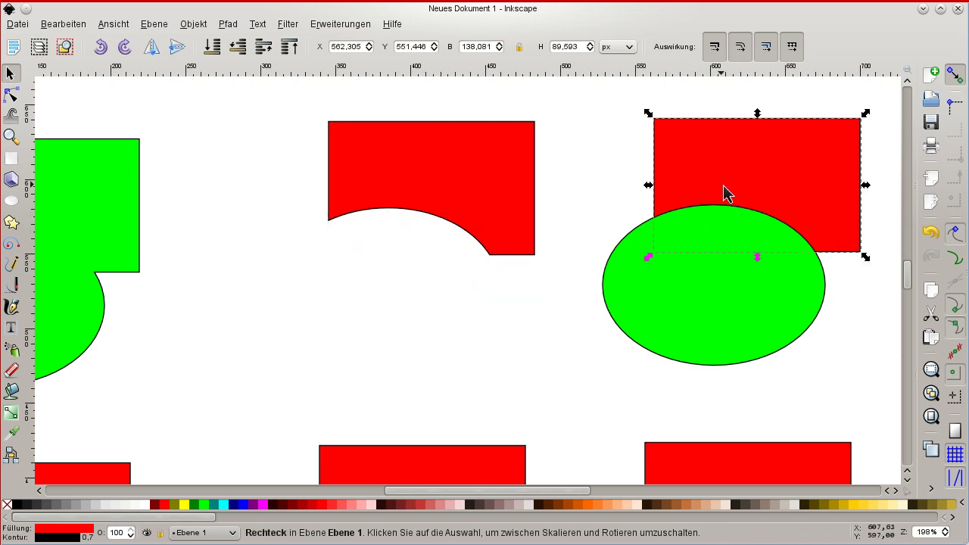
click(264, 47)
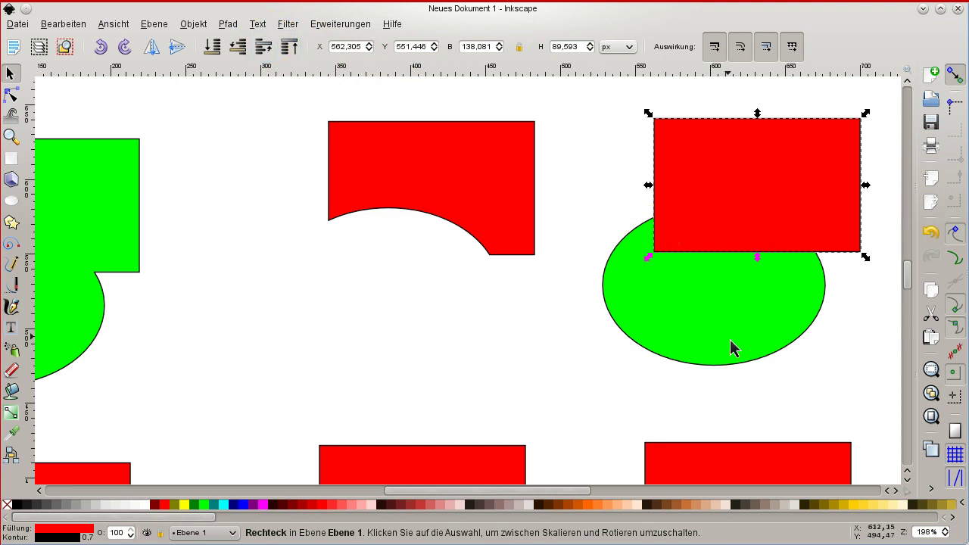
click(742, 298)
shift+click(780, 172)
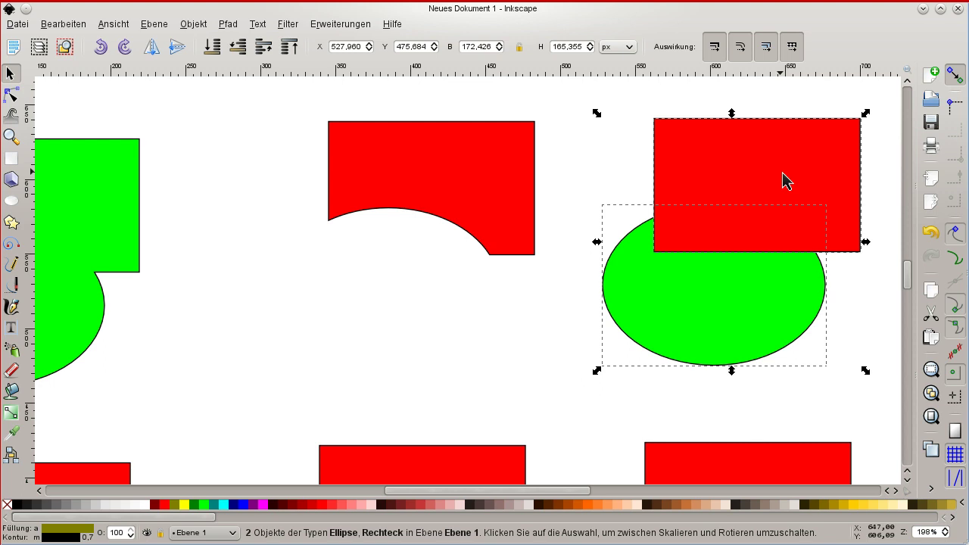
click(229, 25)
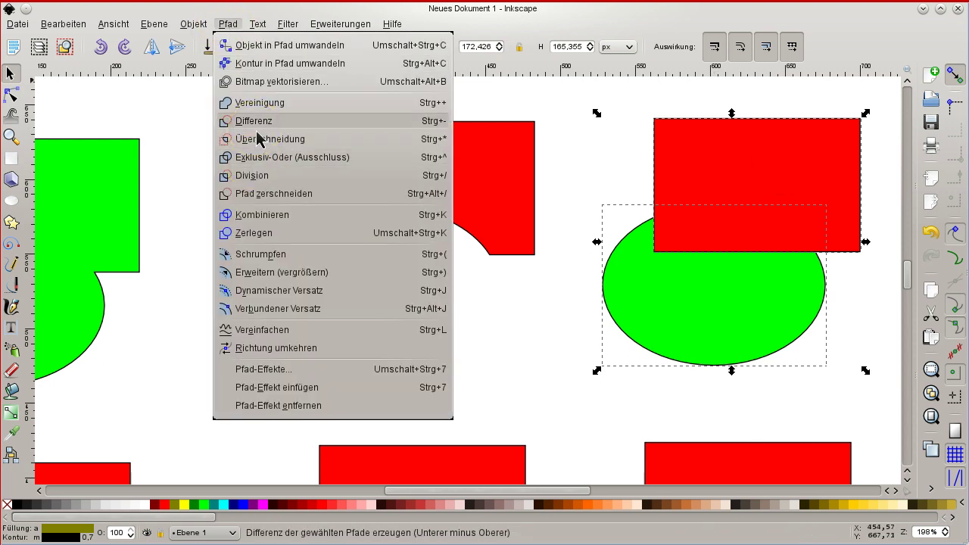
click(256, 129)
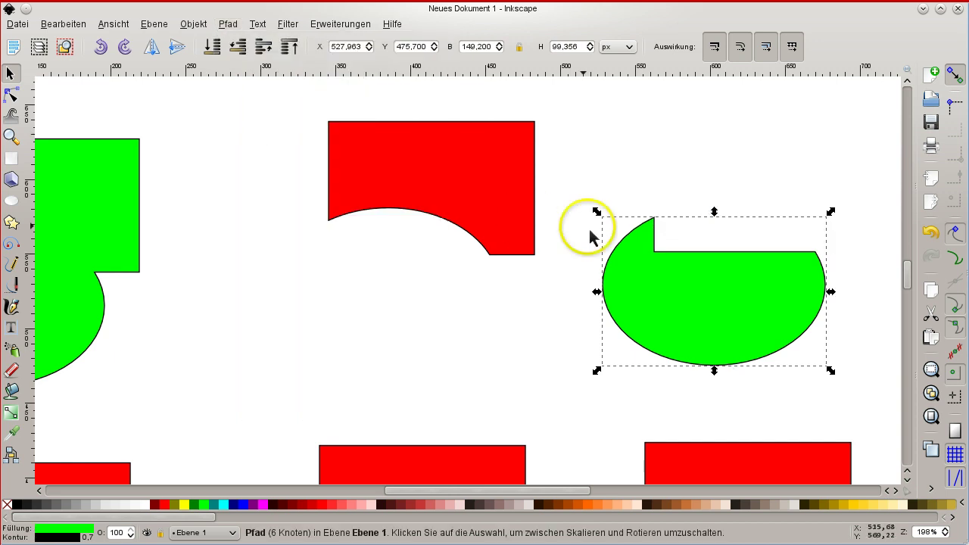
scroll(645, 135, down, 1)
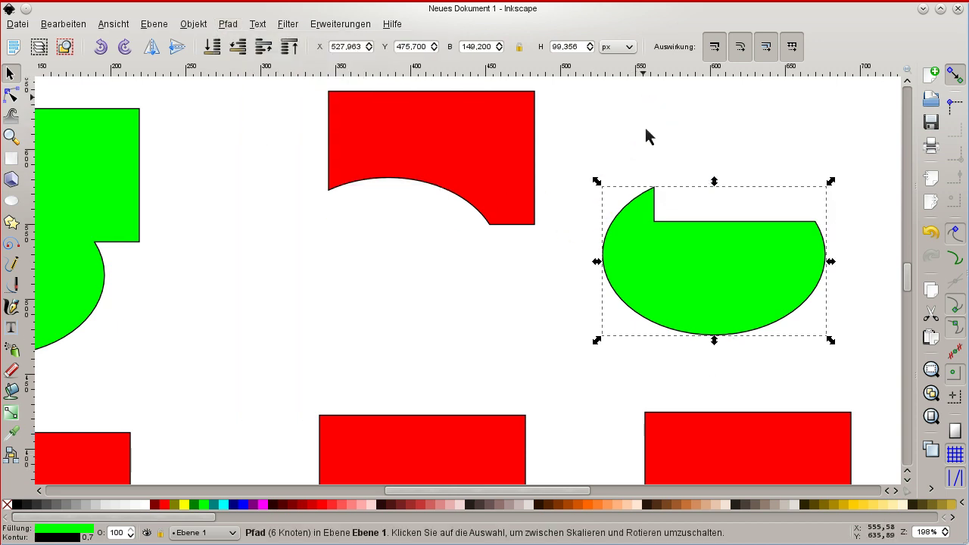
key(ctrl)
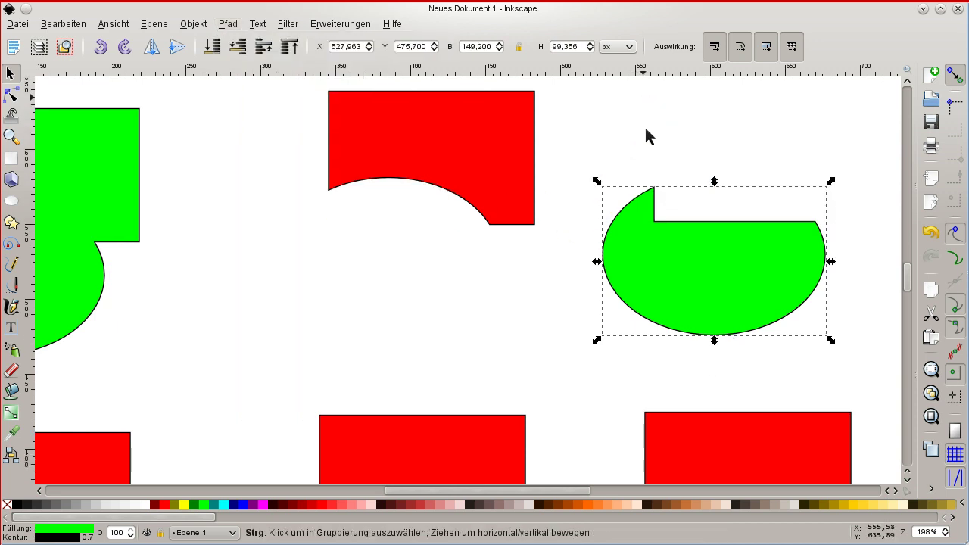
scroll(644, 125, up, 1)
scroll(644, 125, down, 1)
scroll(645, 125, down, 1)
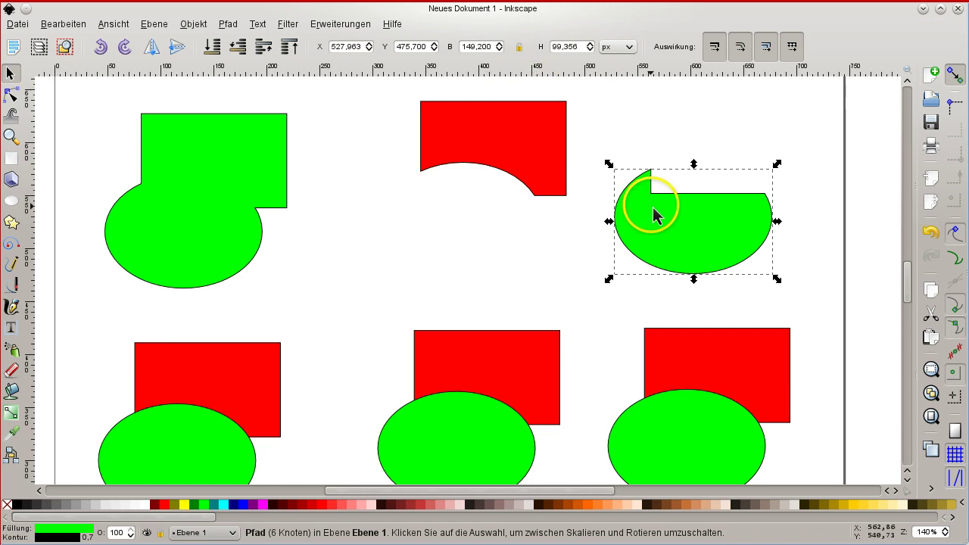
click(461, 247)
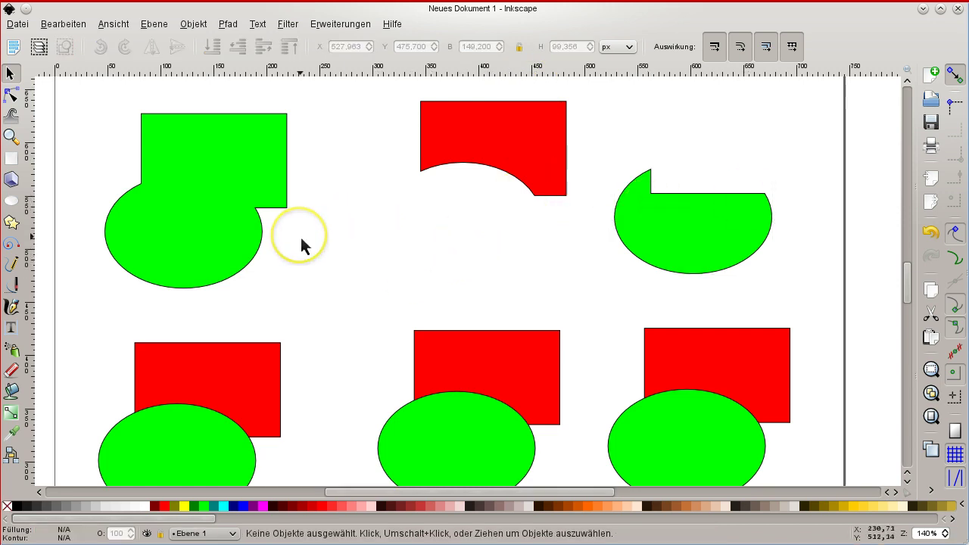
Intersect the first red rectangle and green ellipse in the second row so only their overlap is kept.
scroll(300, 245, down, 2)
scroll(219, 208, down, 1)
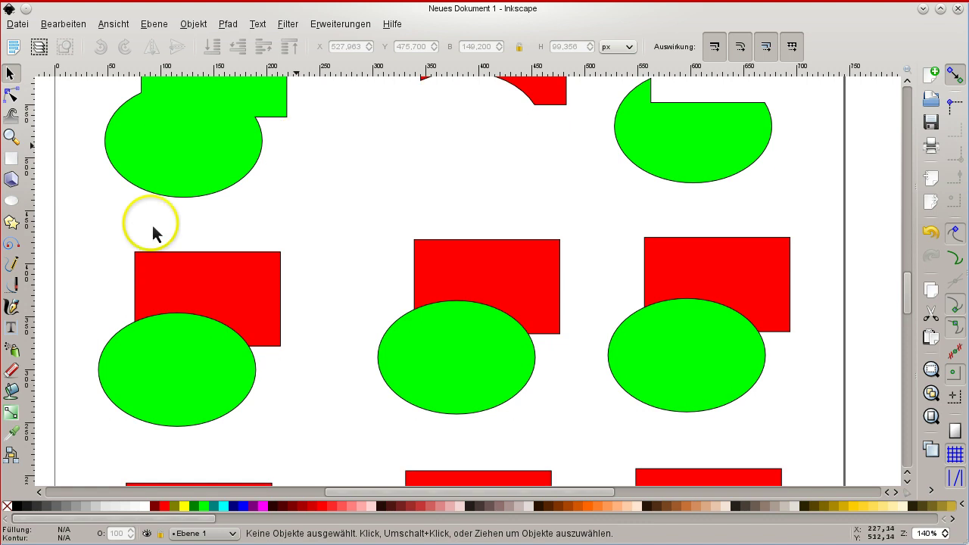
drag(57, 224, 320, 449)
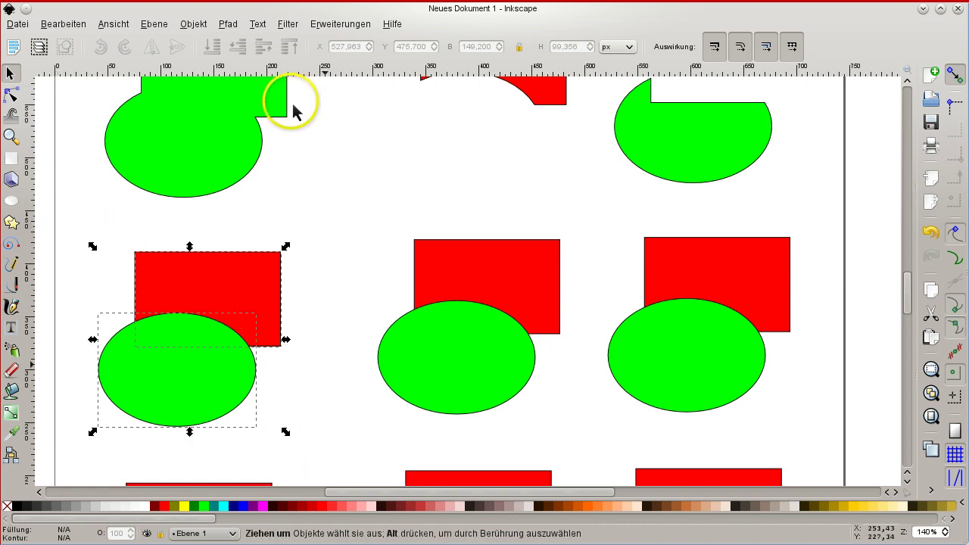
click(228, 25)
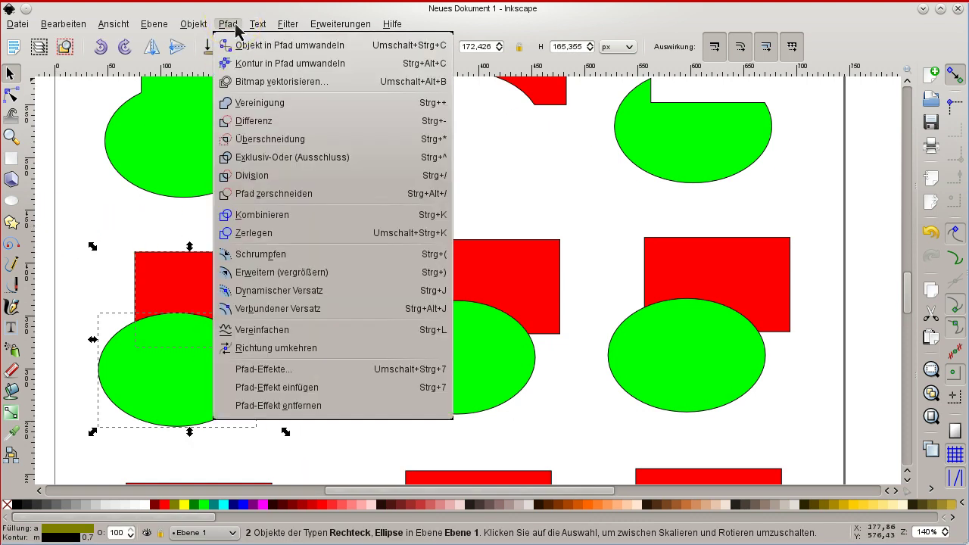
click(254, 141)
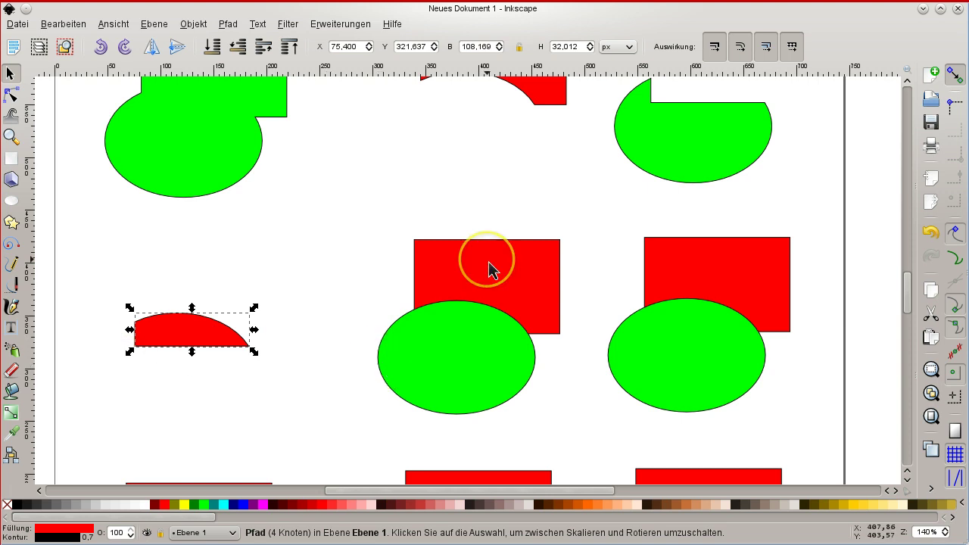
Apply the Exclusive-Or (Exclusion) path operation to the second red rectangle and green ellipse in the second row.
drag(608, 466, 594, 428)
click(229, 25)
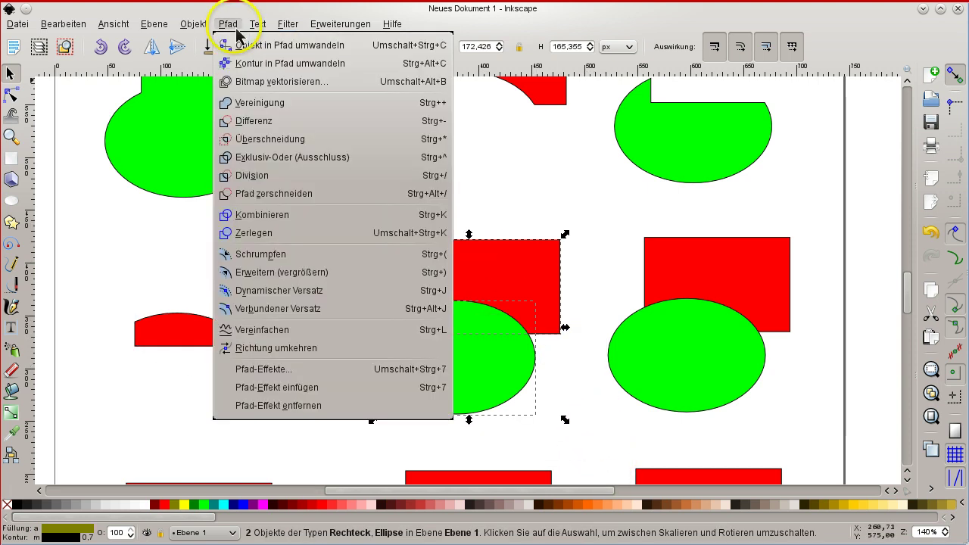
click(266, 159)
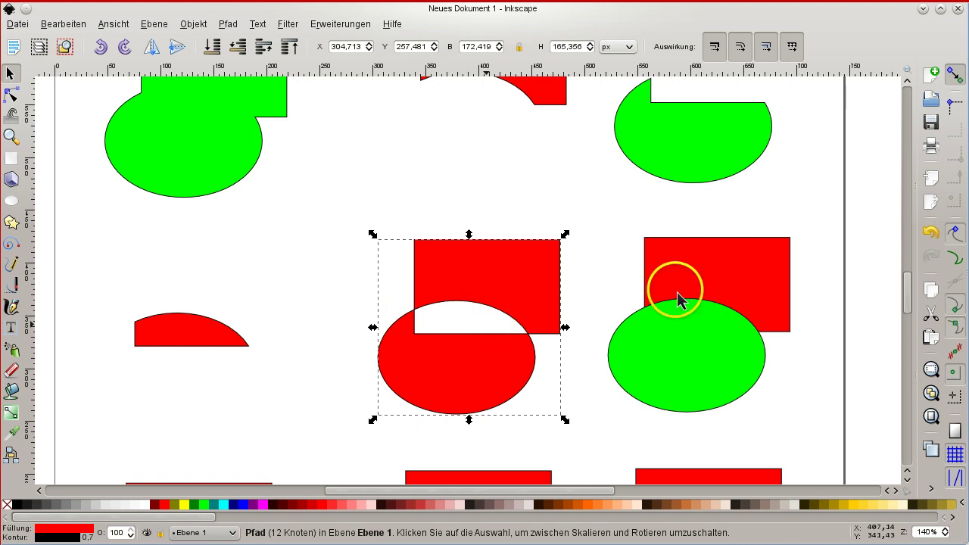
Apply the Division path operation to the third red rectangle and green ellipse in the second row.
drag(585, 203, 835, 432)
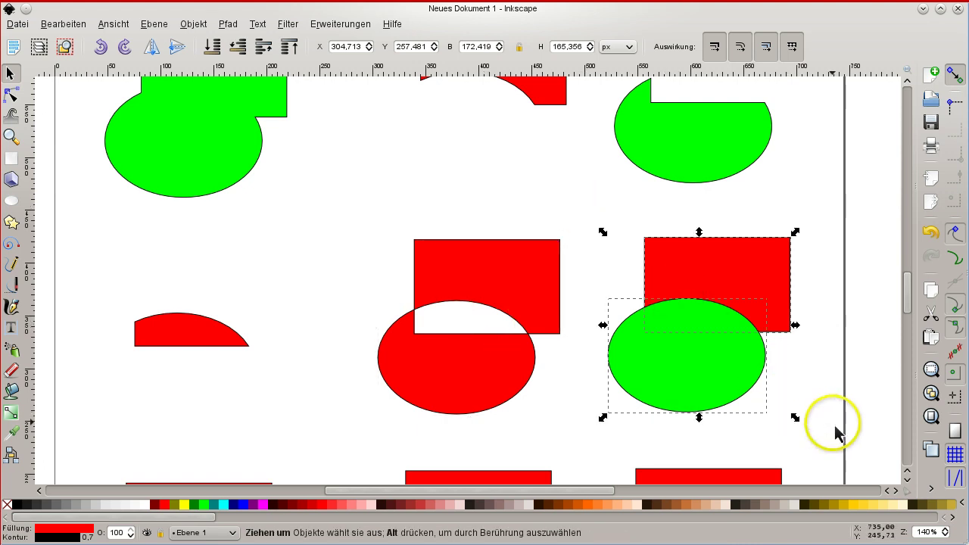
click(231, 24)
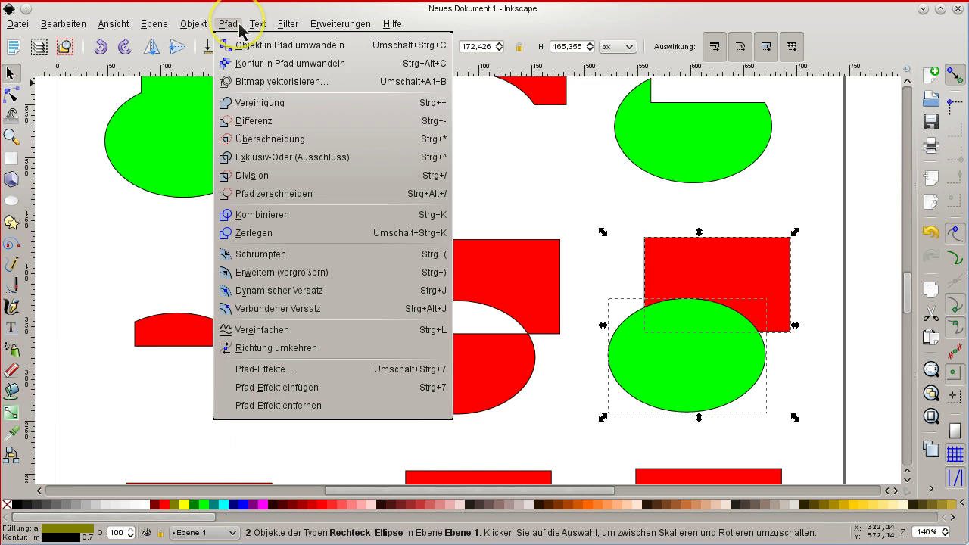
click(246, 181)
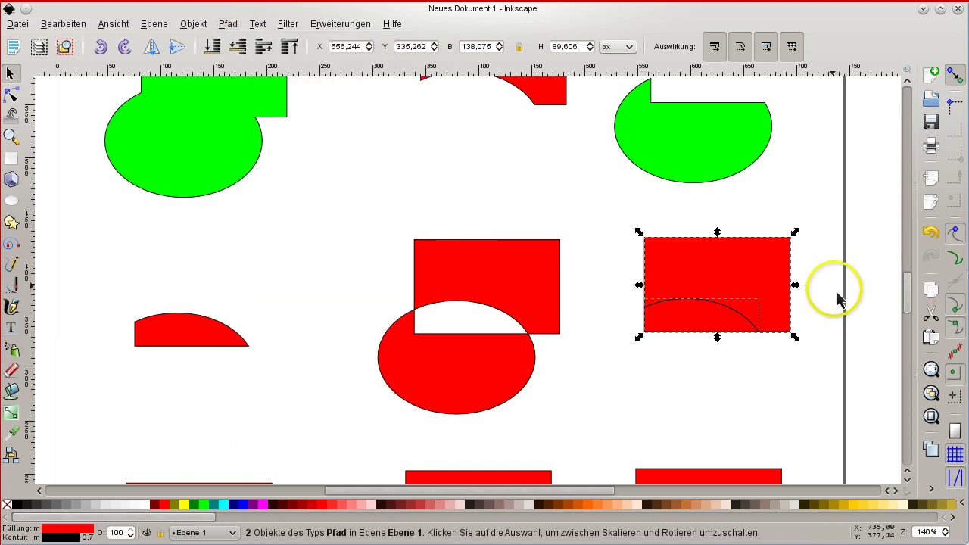
Separate the curved piece from the divided rectangle in the second row by shifting it slightly down and left.
scroll(834, 240, up, 1)
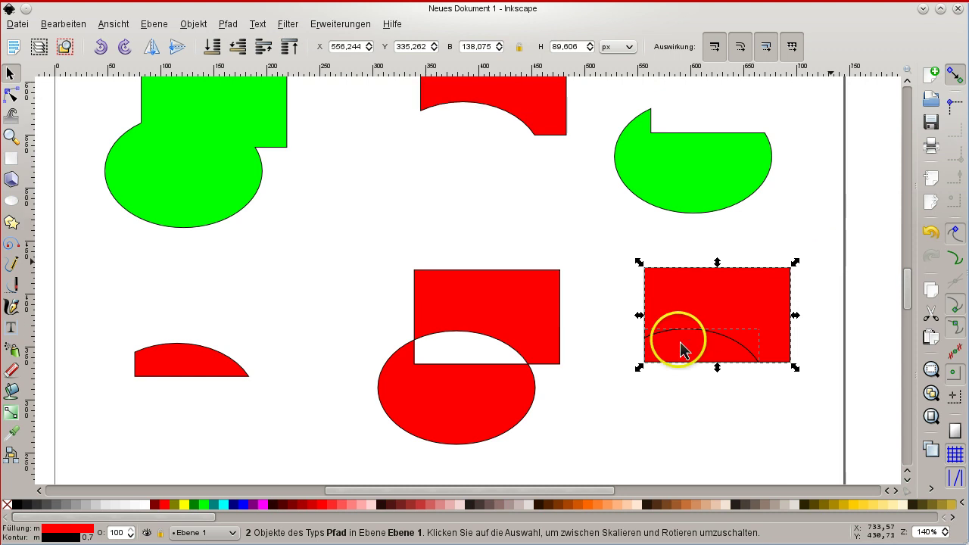
drag(703, 361, 704, 381)
click(757, 402)
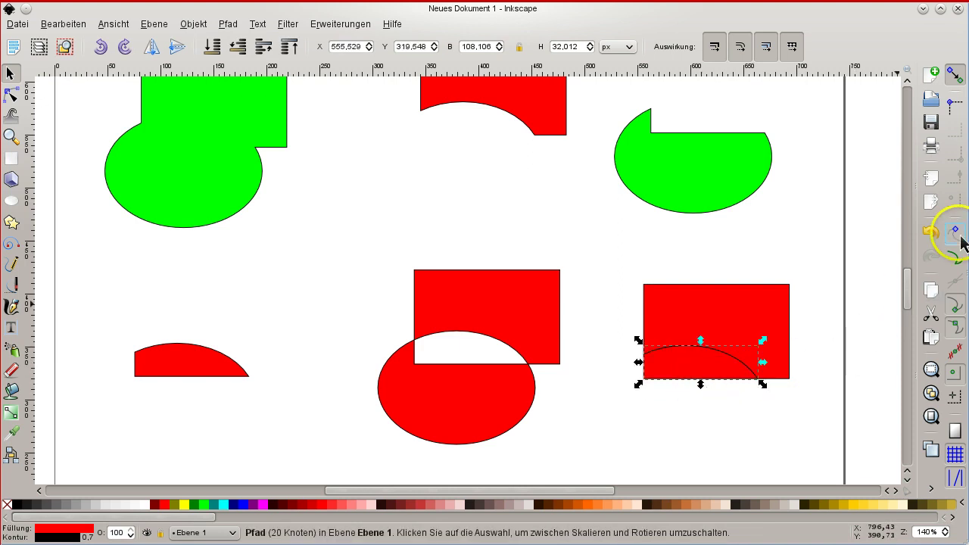
drag(725, 375, 705, 395)
Raise the bottom row's first red rectangle above its ellipse, and divide the ellipse by the rectangle with Division.
scroll(771, 318, down, 5)
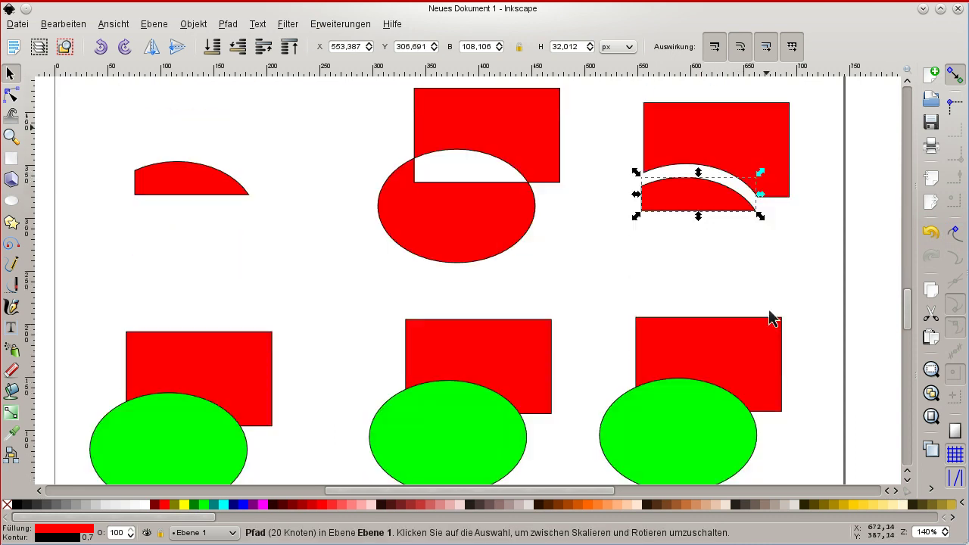
scroll(771, 318, down, 2)
click(198, 307)
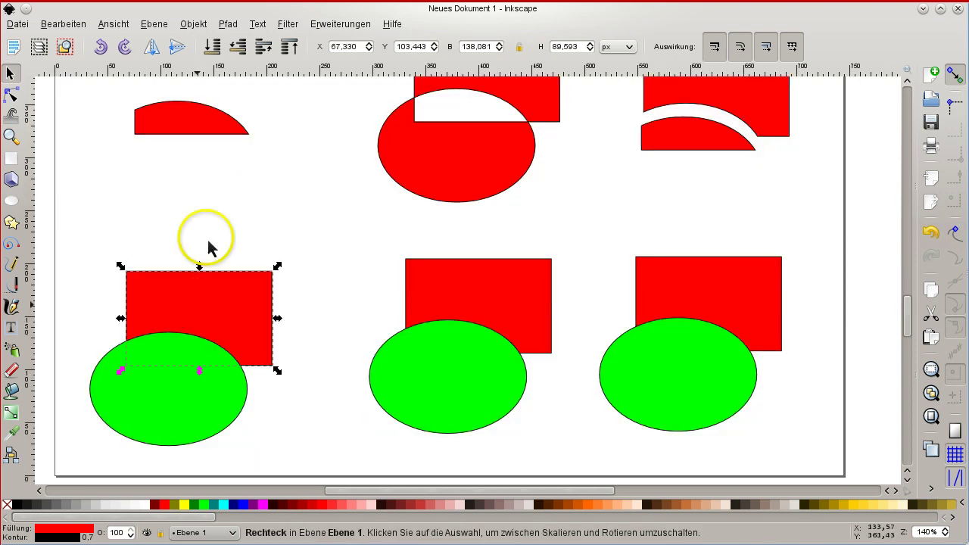
click(262, 47)
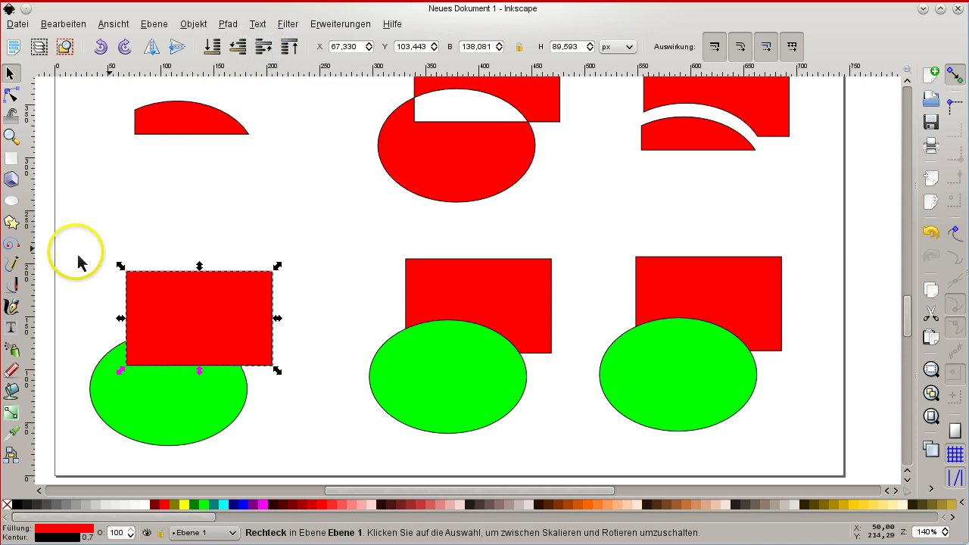
drag(110, 285, 318, 465)
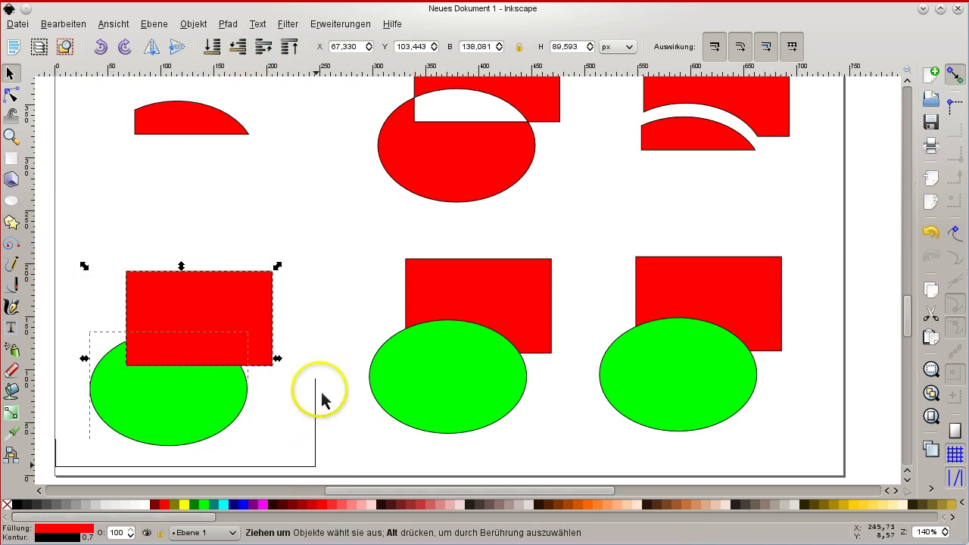
click(258, 24)
mouse_move(230, 28)
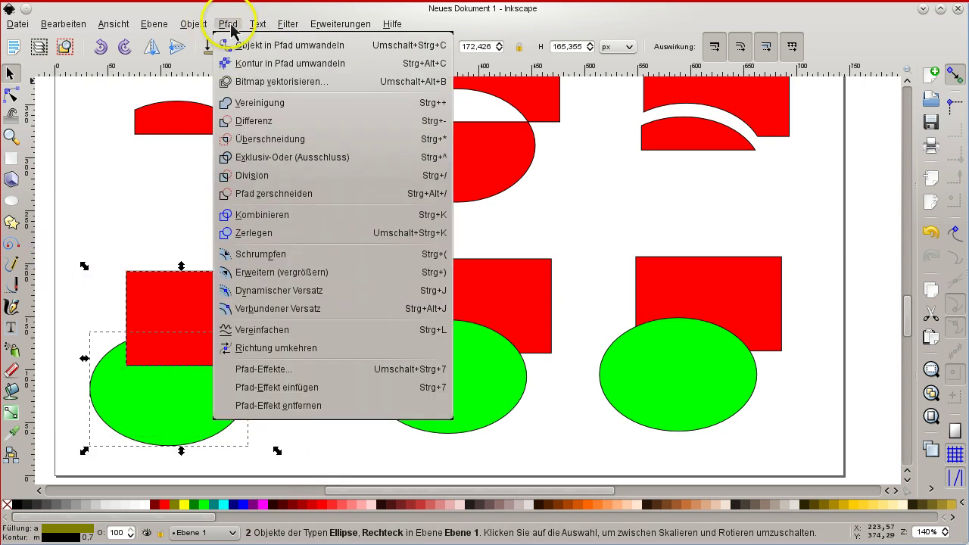
click(250, 174)
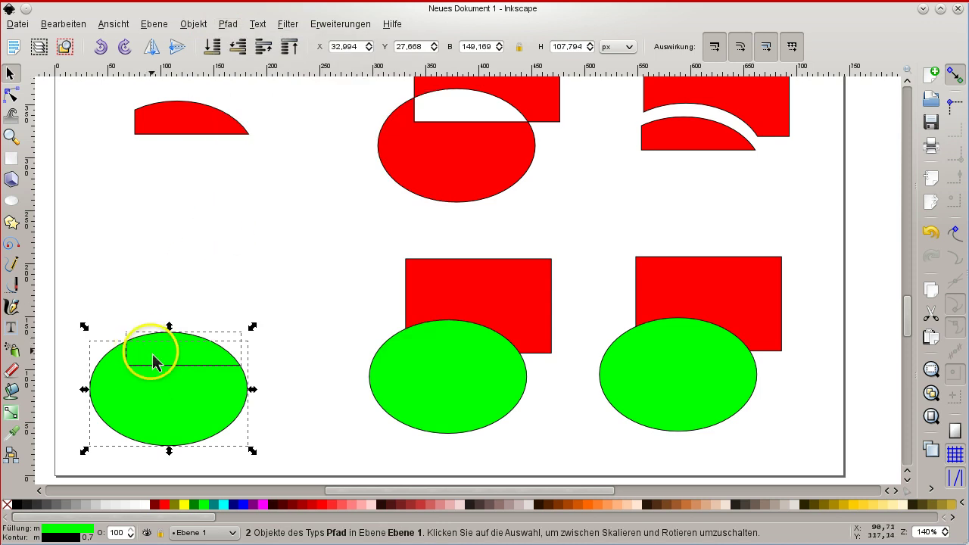
Move the two pieces of the divided green ellipse in the bottom row apart to leave a gap between them.
drag(151, 350, 230, 302)
click(229, 302)
mouse_move(190, 340)
mouse_down()
mouse_move(197, 318)
mouse_move(195, 328)
mouse_up()
Apply Cut Path (Pfad zerschneiden) to the second red rectangle and green ellipse in the bottom row.
drag(310, 233, 568, 457)
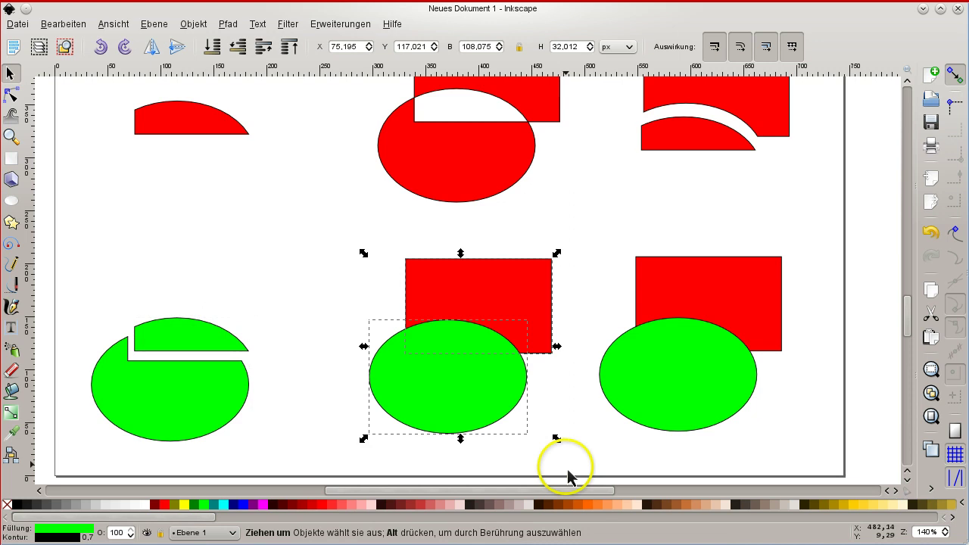
click(228, 24)
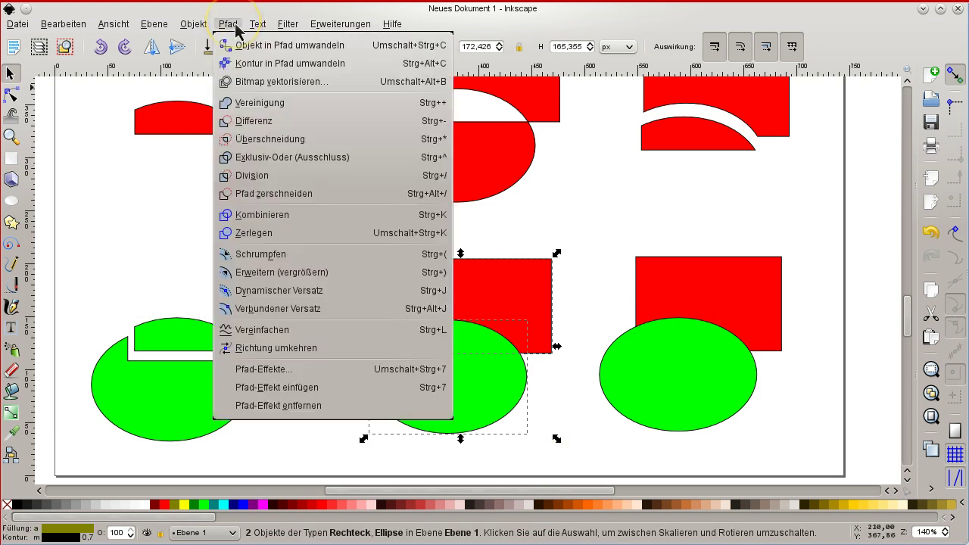
click(261, 195)
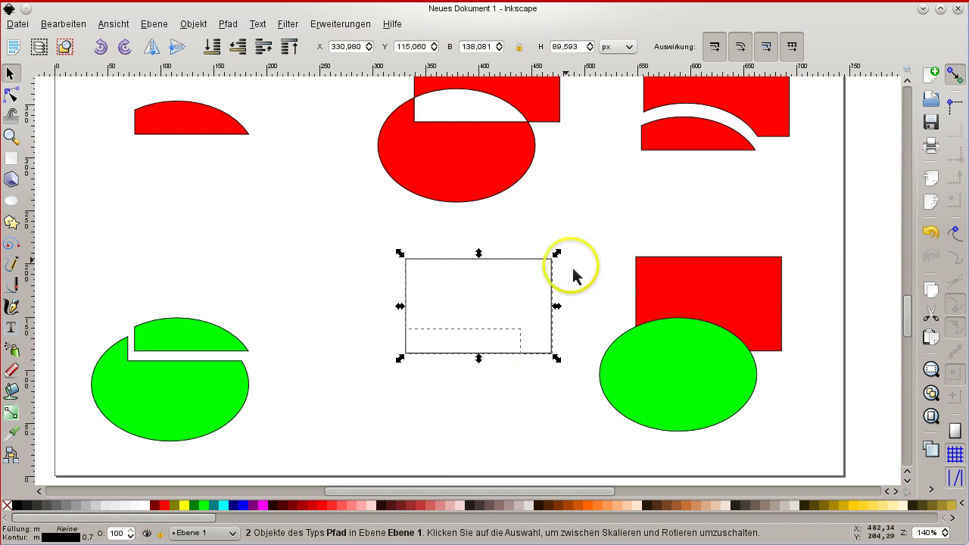
Pull the lower-left segment of the cut rectangle outline away from the rest of the outline.
click(432, 412)
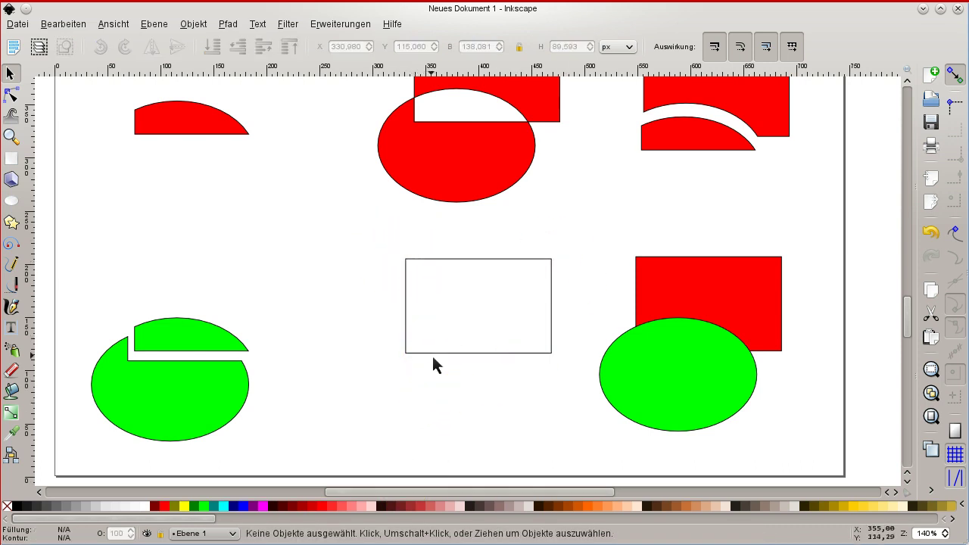
click(433, 358)
drag(432, 358, 429, 373)
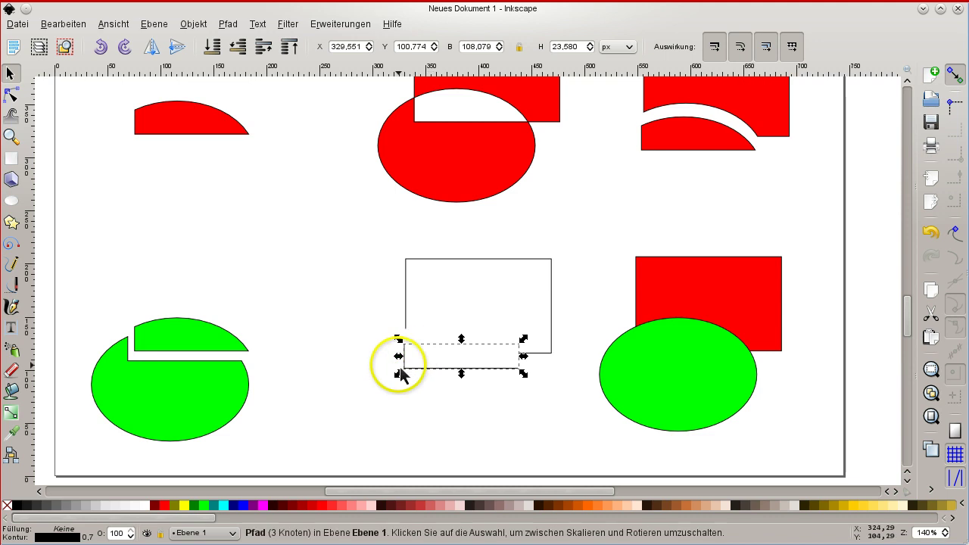
drag(413, 369, 400, 363)
click(523, 299)
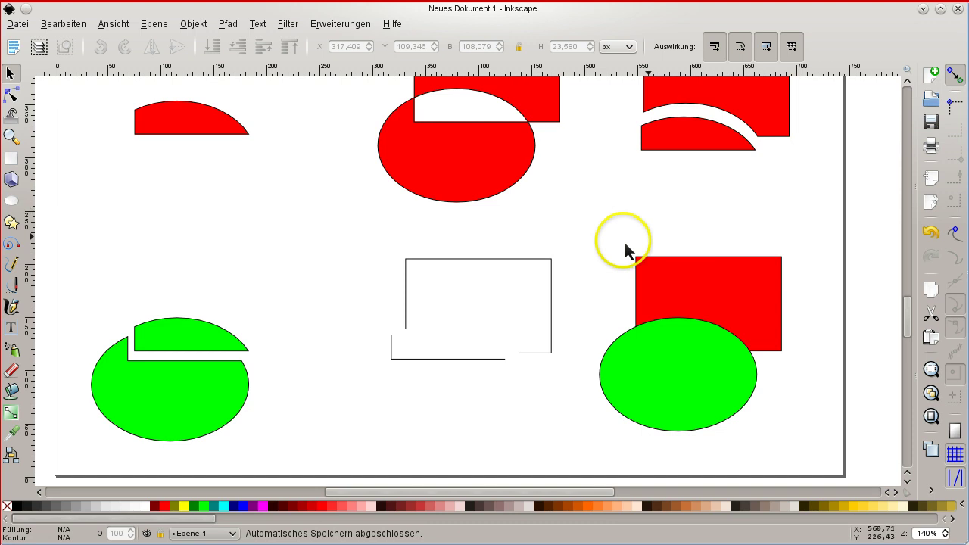
Combine (Kombinieren) the third red rectangle and green ellipse in the bottom row into one path.
drag(578, 236, 833, 458)
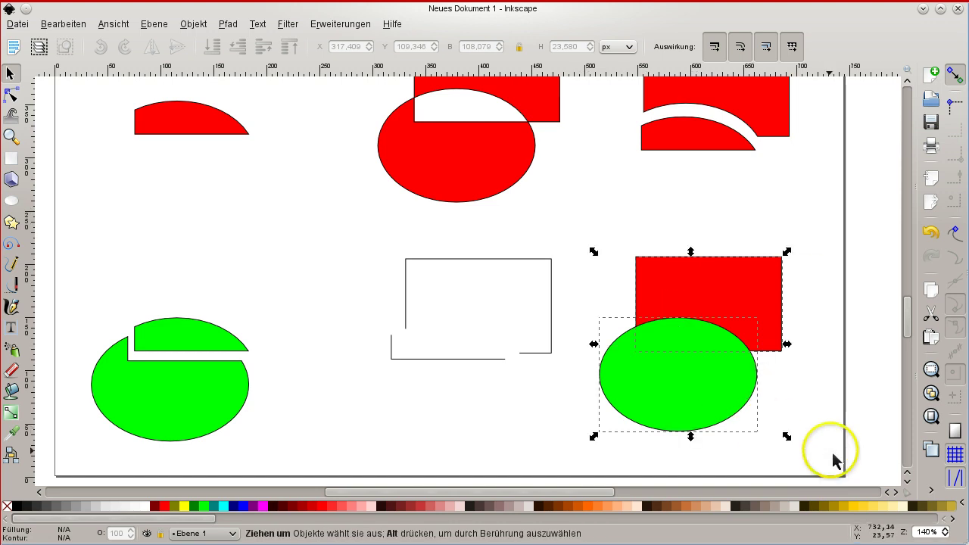
click(228, 24)
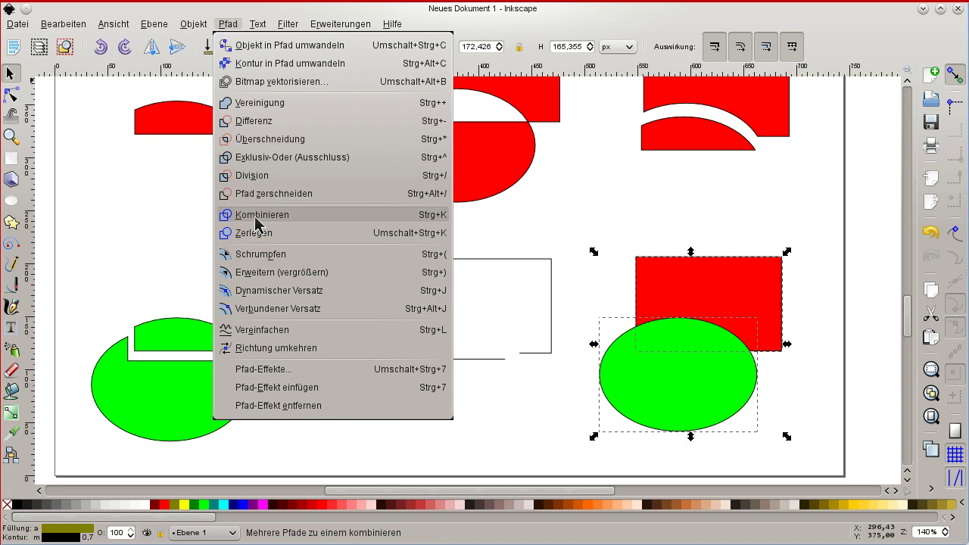
click(587, 232)
drag(595, 232, 829, 456)
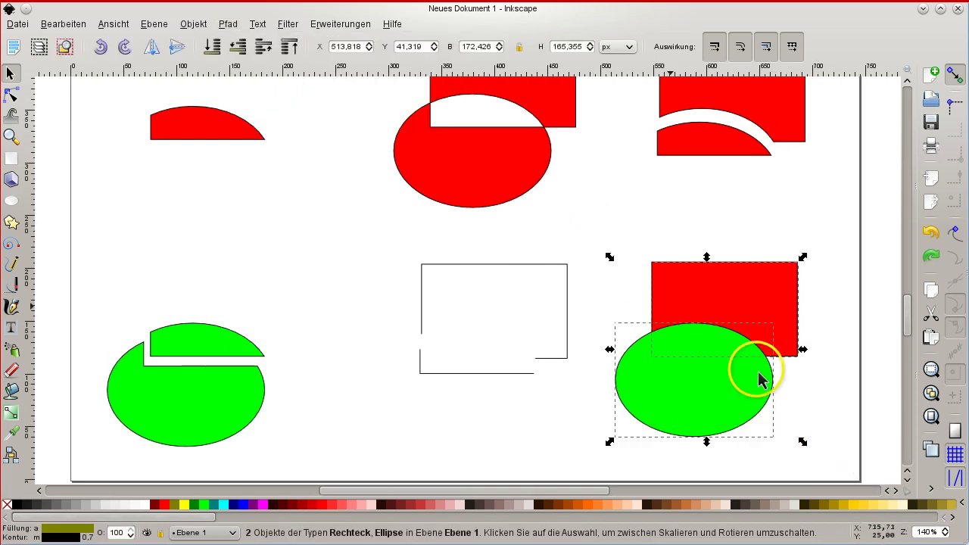
click(228, 24)
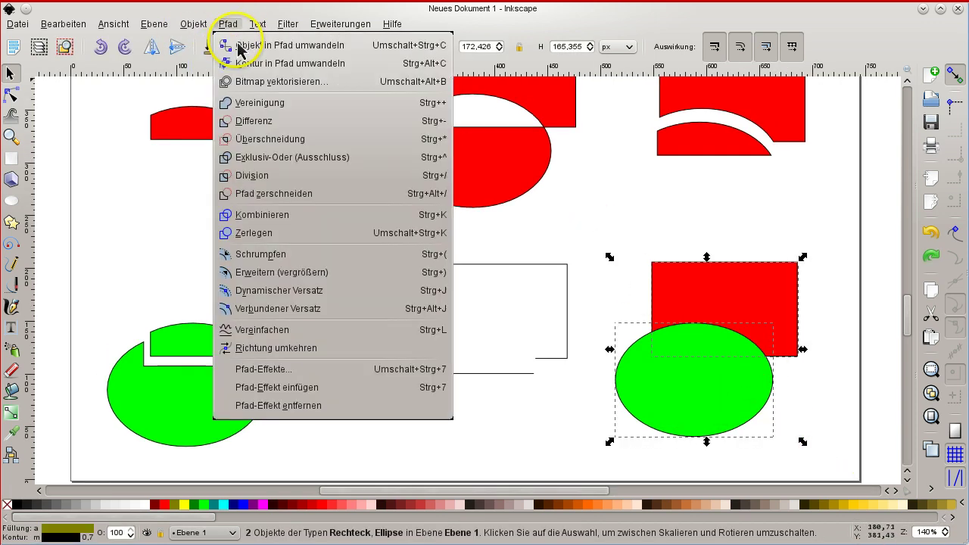
click(280, 216)
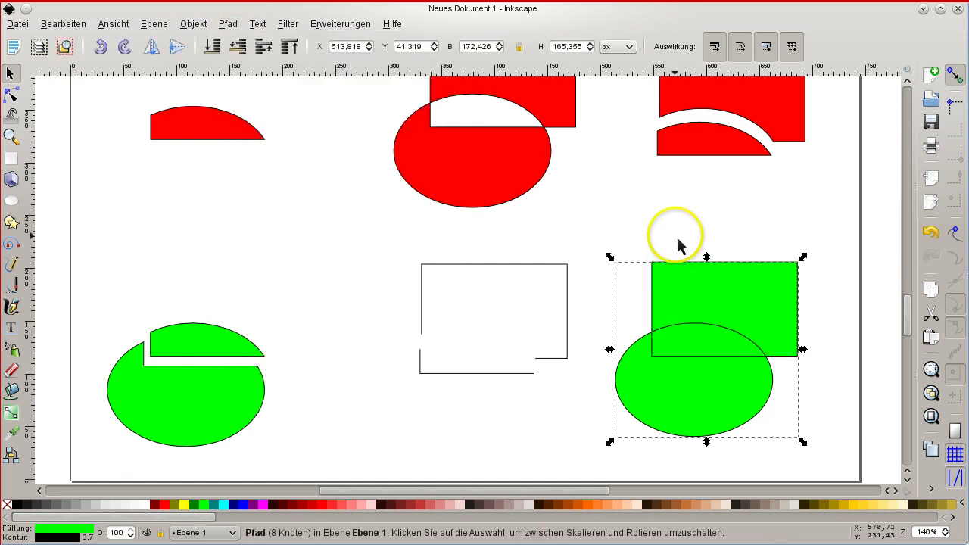
click(743, 214)
click(740, 299)
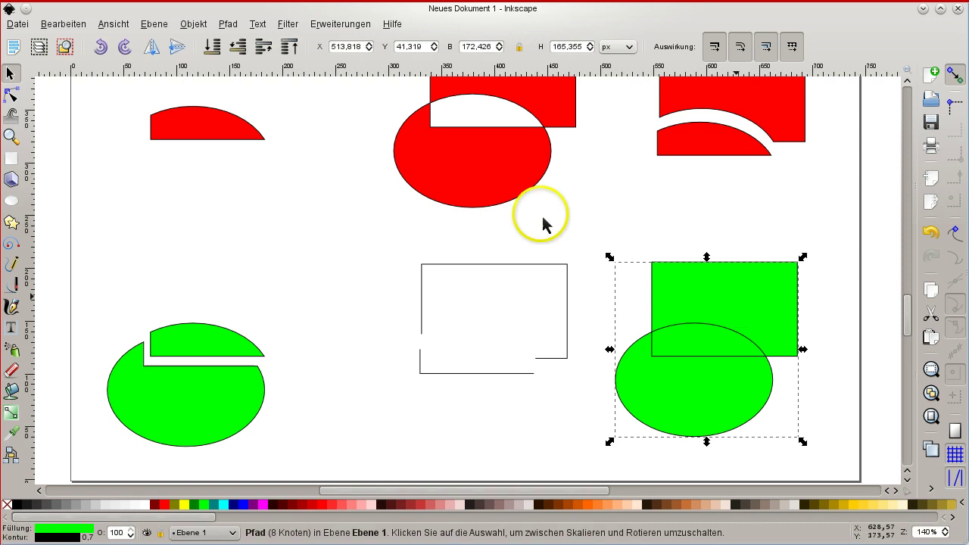
Move the combined path's top ellipse node to about X 609.8, Y 145.2 and its lower-left rectangle node to about X 569.2, Y 105.3.
click(11, 93)
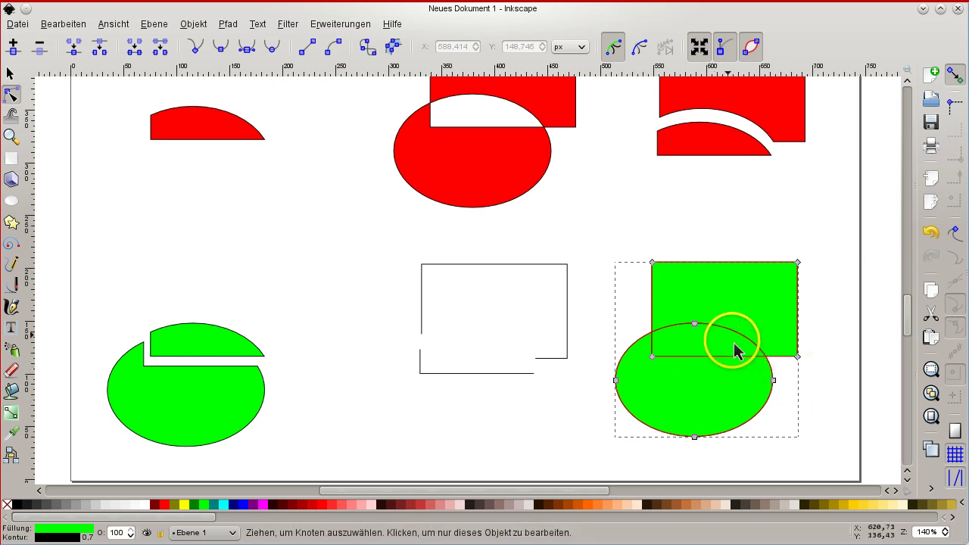
drag(697, 333, 720, 333)
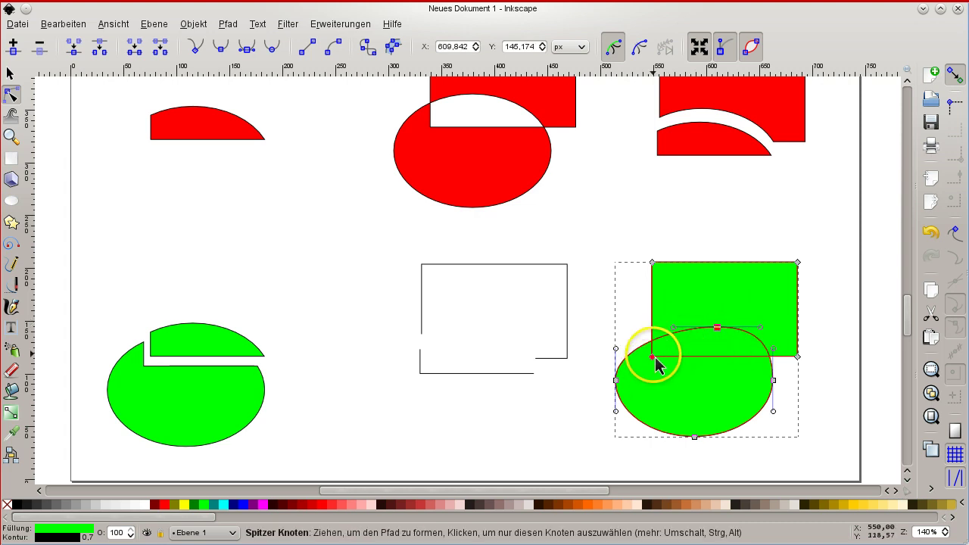
drag(656, 360, 677, 374)
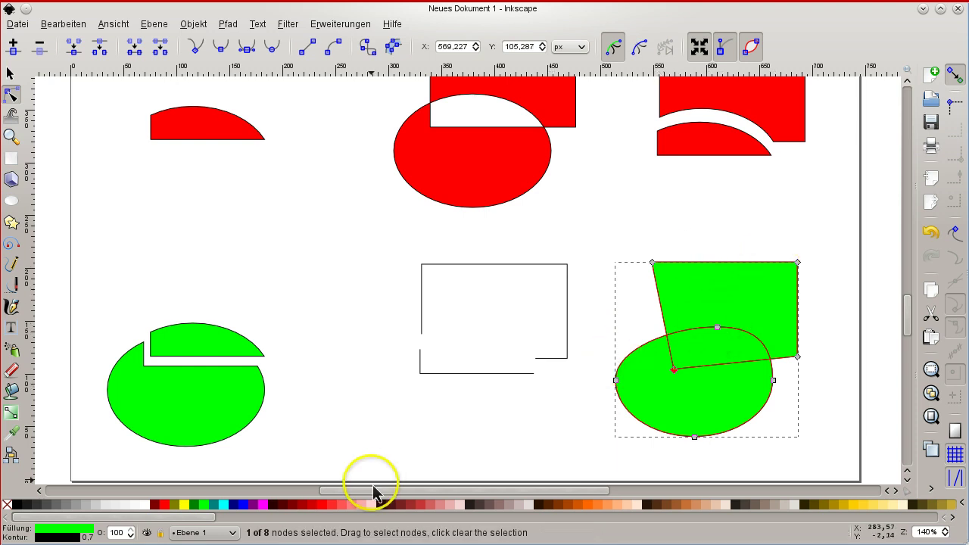
Split the combined green path into its separate subpaths with Break Apart (Zerlegen).
click(11, 74)
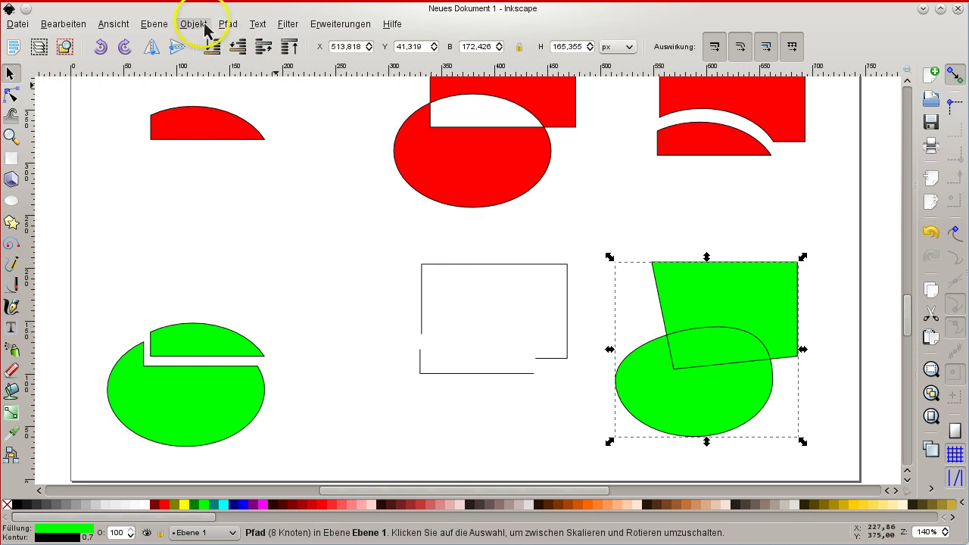
click(228, 24)
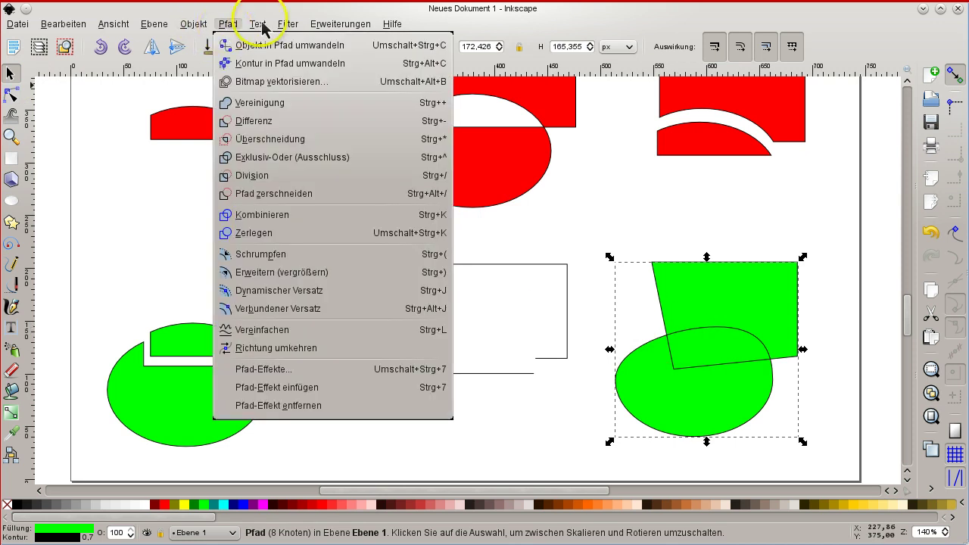
mouse_move(266, 27)
mouse_move(233, 29)
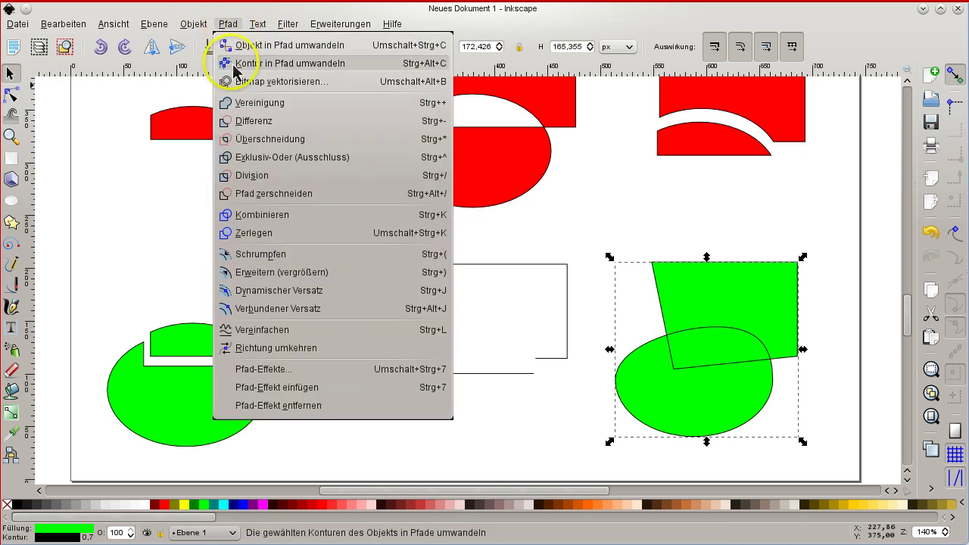
click(245, 233)
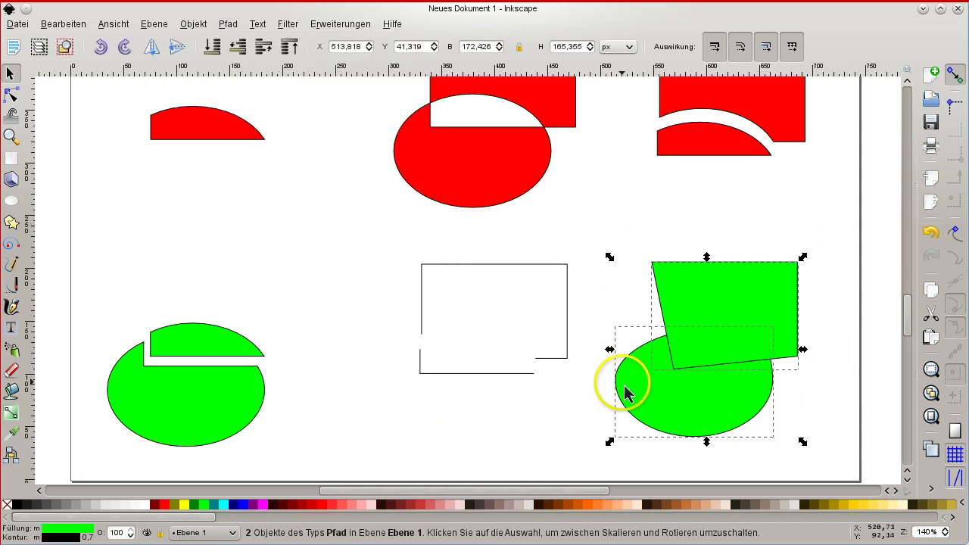
Select only the separated four-sided green shape and move it about 15 px to the right.
click(697, 224)
click(726, 307)
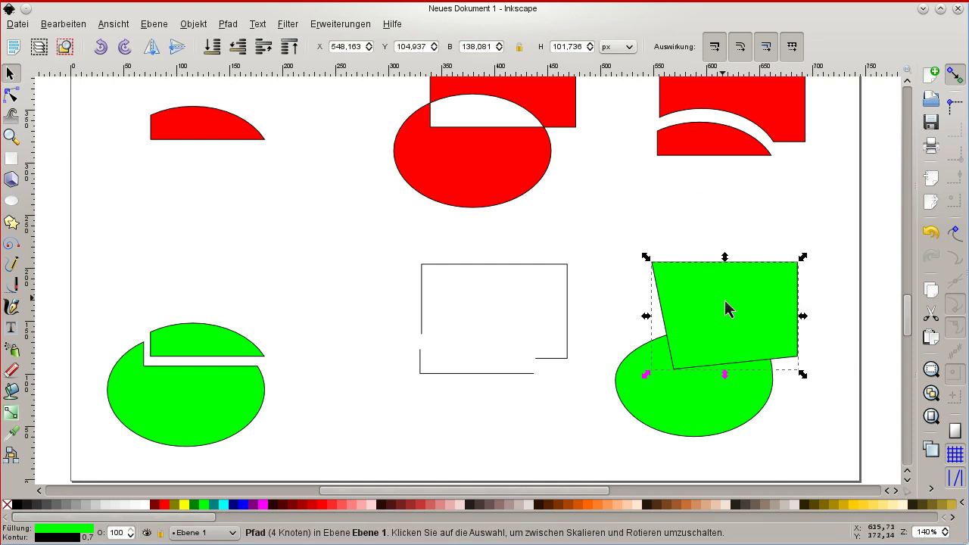
mouse_move(727, 308)
mouse_down()
mouse_move(731, 249)
mouse_move(731, 329)
mouse_move(735, 262)
mouse_move(750, 222)
mouse_move(741, 297)
mouse_up()
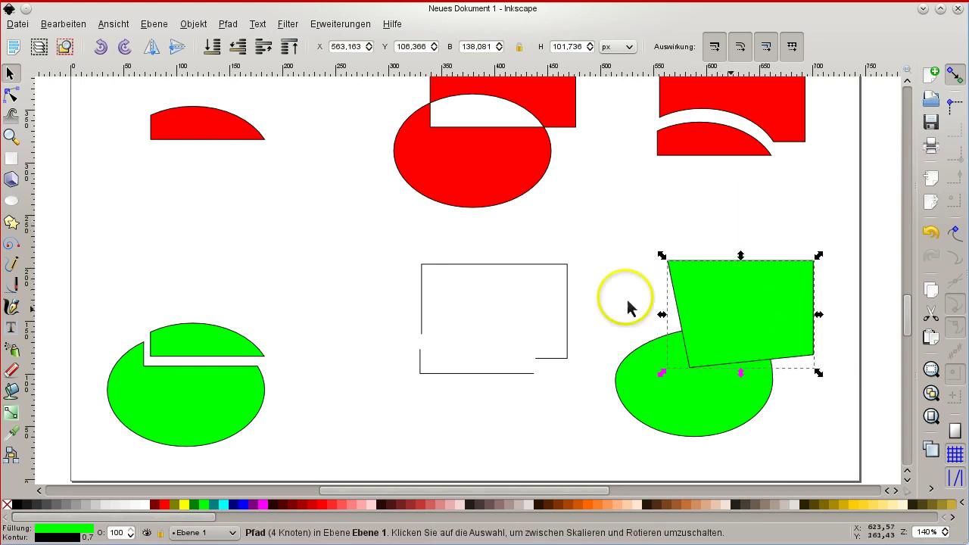
Move the four-sided shape's lower-left node to about X 541.4, Y 151.7, and fill the shape with magenta.
click(13, 96)
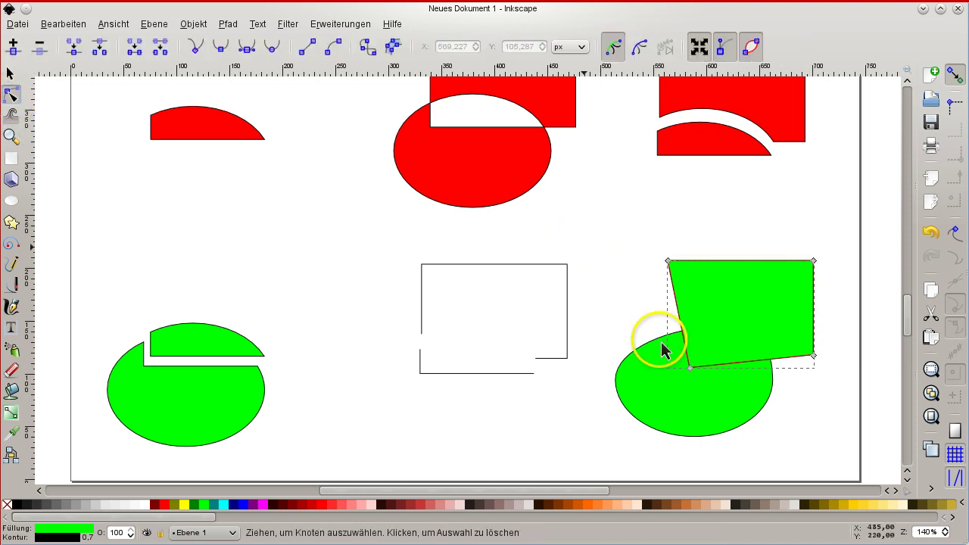
drag(689, 367, 646, 325)
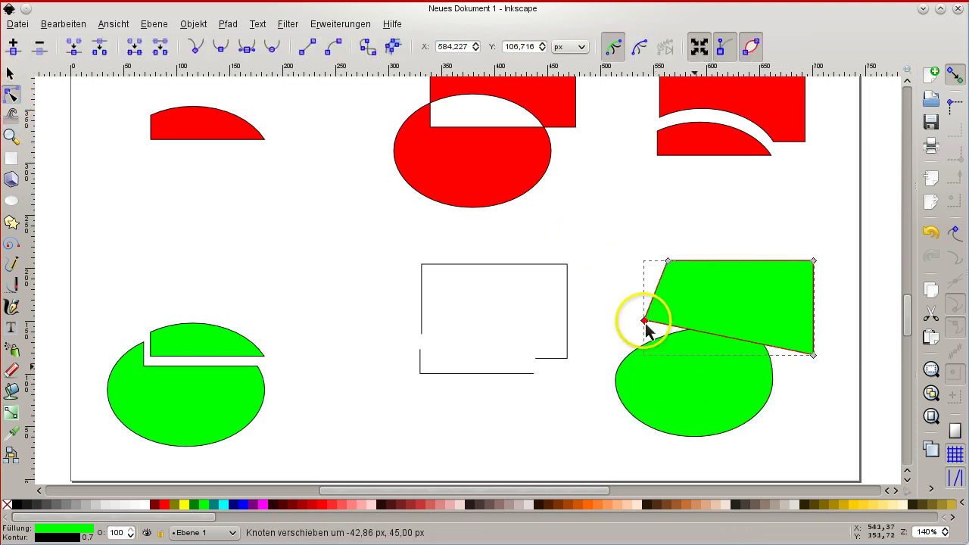
click(263, 505)
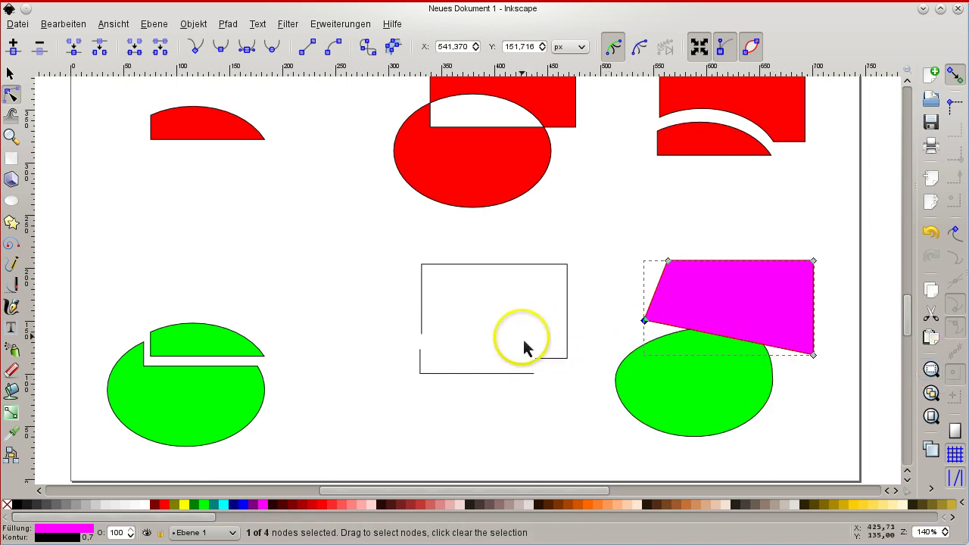
scroll(565, 226, down, 1)
scroll(565, 227, down, 3)
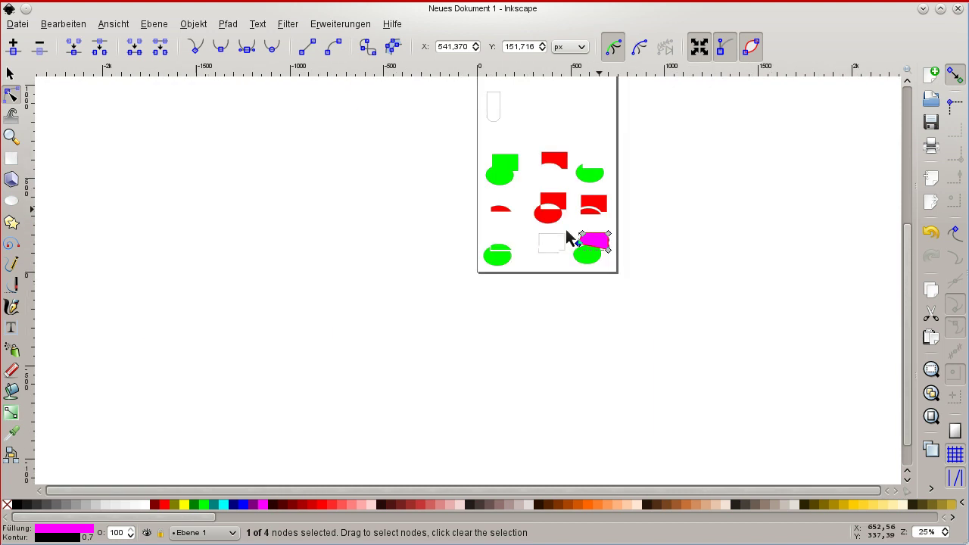
scroll(565, 228, up, 3)
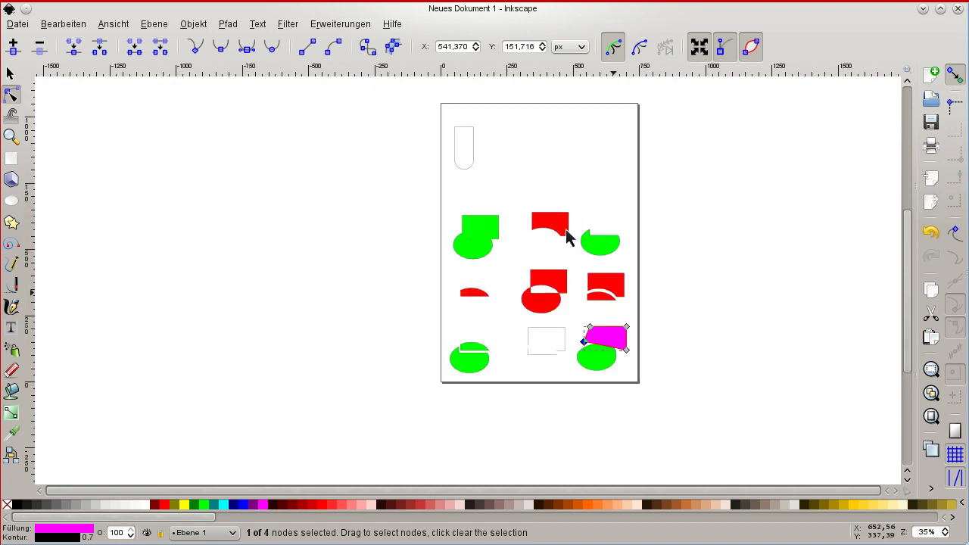
mouse_move(566, 231)
mouse_down()
mouse_move(568, 194)
mouse_move(553, 198)
mouse_up()
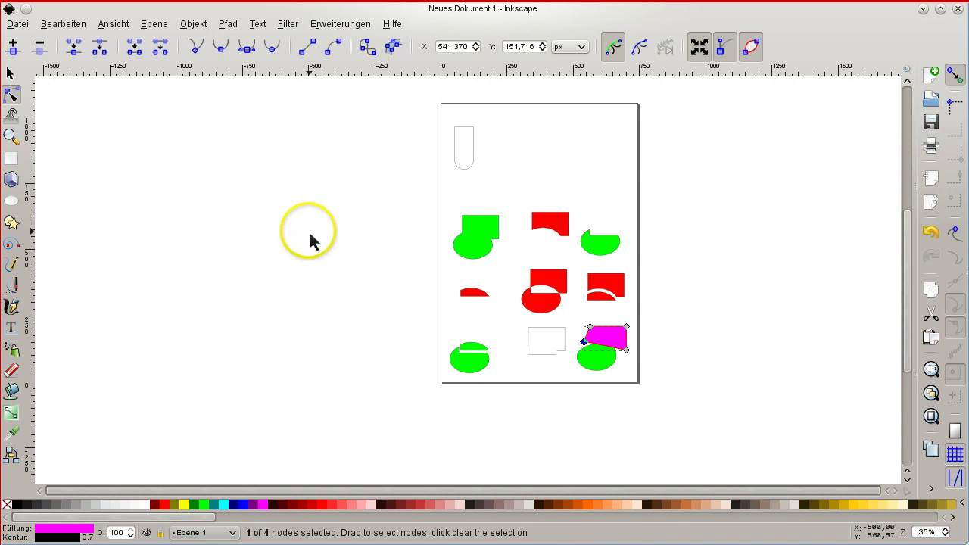
mouse_move(311, 234)
mouse_down()
mouse_move(390, 269)
mouse_move(615, 208)
mouse_move(548, 264)
mouse_move(534, 290)
mouse_up()
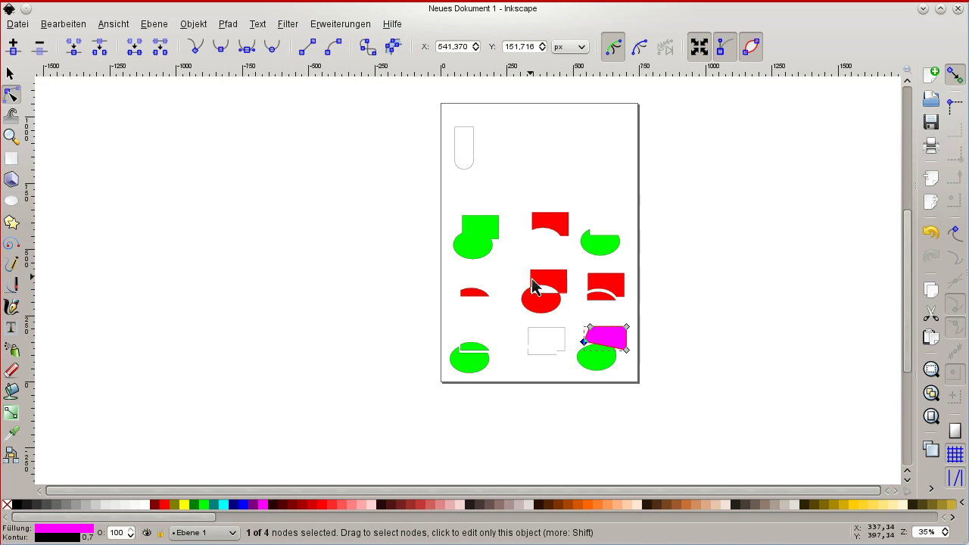
mouse_move(533, 288)
mouse_down()
mouse_move(549, 266)
mouse_move(274, 215)
mouse_move(278, 23)
mouse_up()
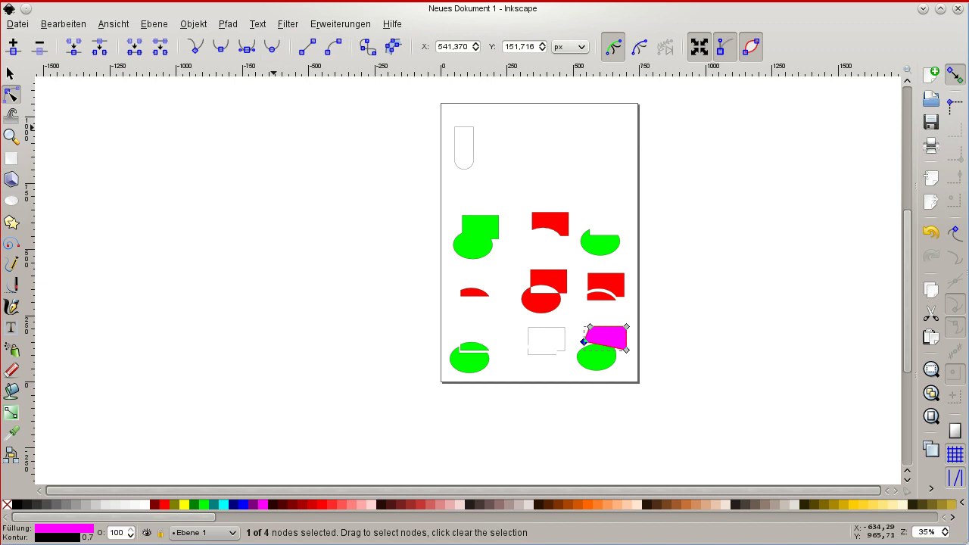
Flip the green united rectangle-ellipse shape horizontally and vertically, and move it to about X 430, Y 765 in the page's upper right.
click(9, 74)
click(474, 255)
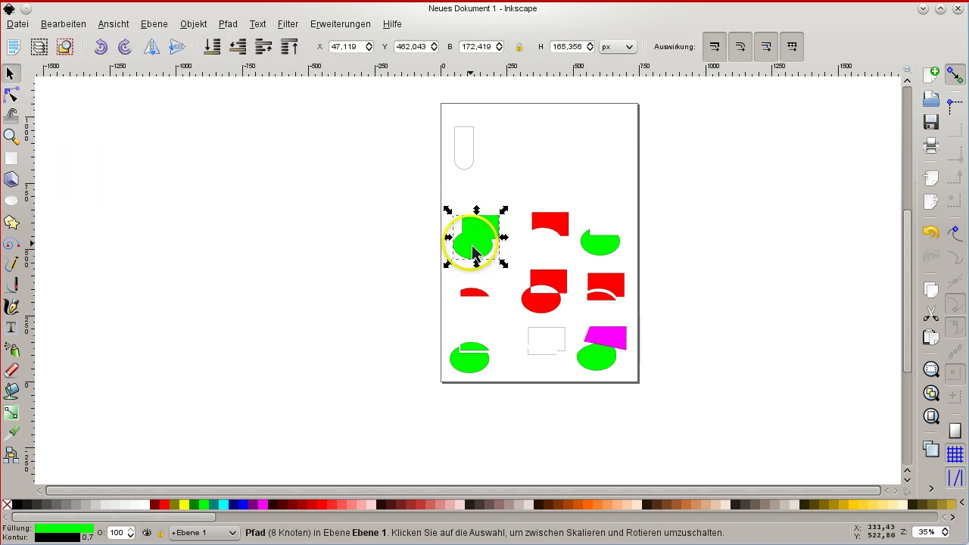
click(291, 50)
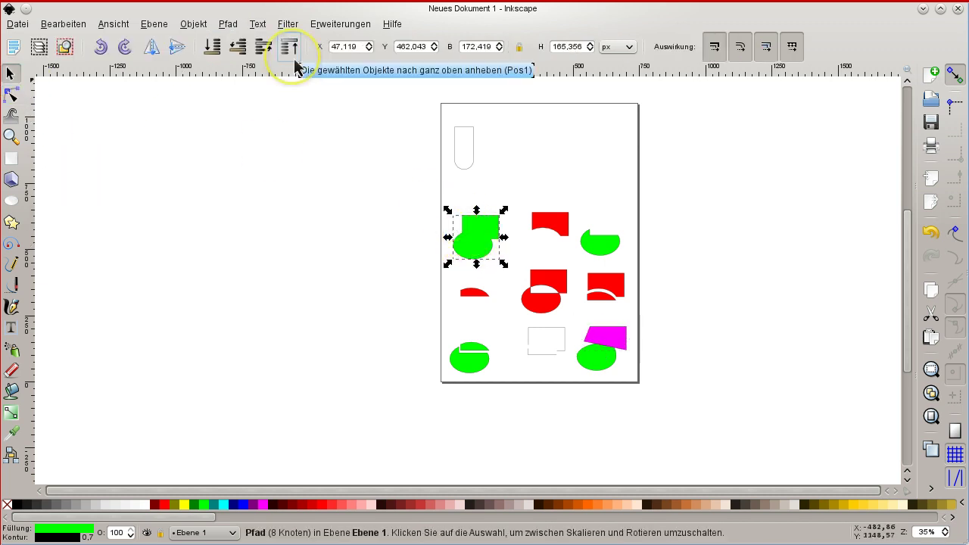
click(150, 47)
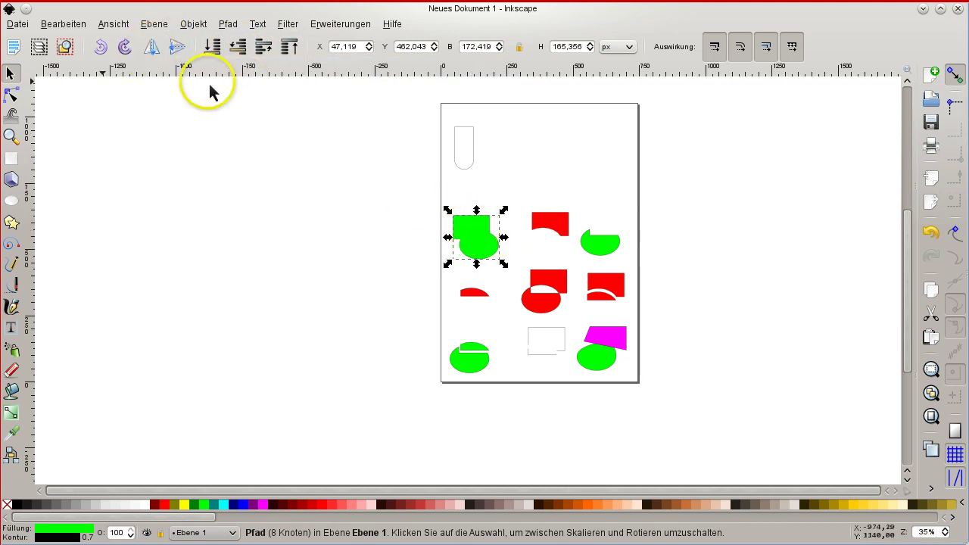
click(178, 49)
drag(489, 254, 587, 173)
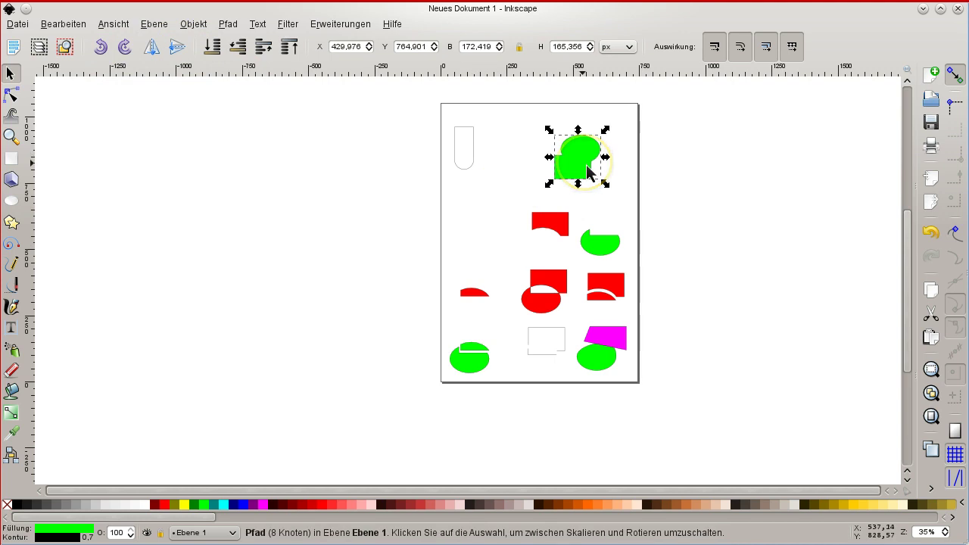
Place a horizontally mirrored copy of the flipped green shape at about X 276.6, Y 764.5, overlapping the original's left edge.
ctrl+scroll(587, 168, up, 2)
key(ctrl+v)
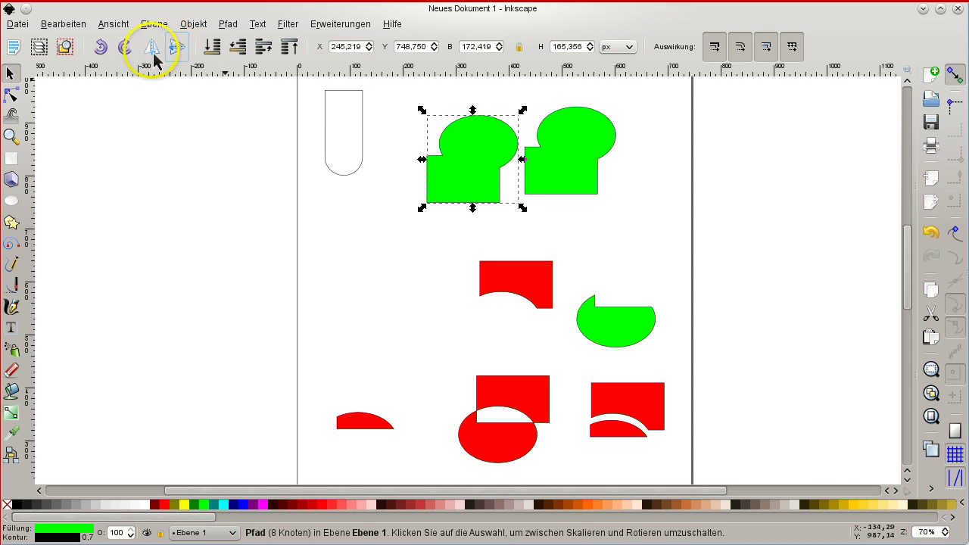
click(151, 47)
drag(492, 183, 549, 190)
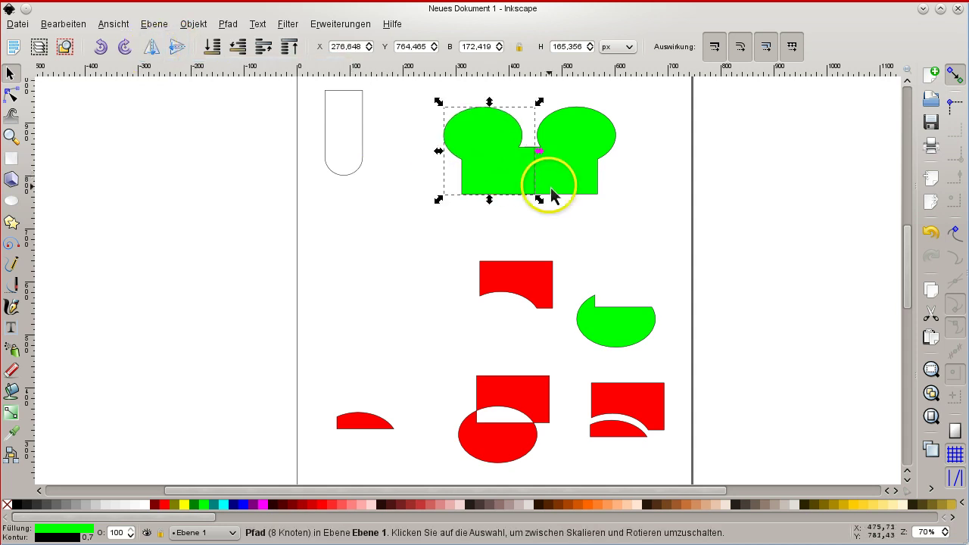
Add a horizontal guide below the green shapes and set both bases on it, at about X 431.4 and X 246.6, with a small gap between.
scroll(552, 183, up, 2)
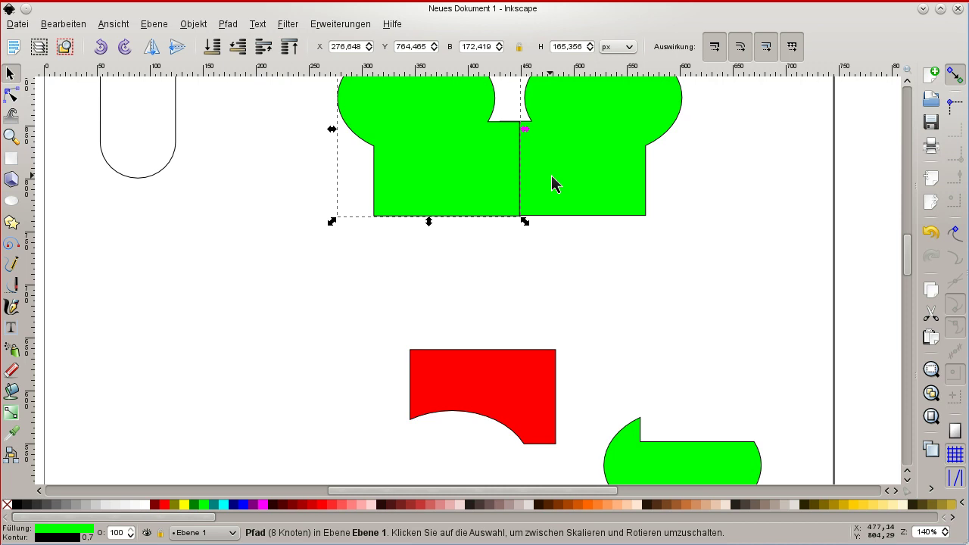
scroll(552, 184, up, 2)
click(598, 261)
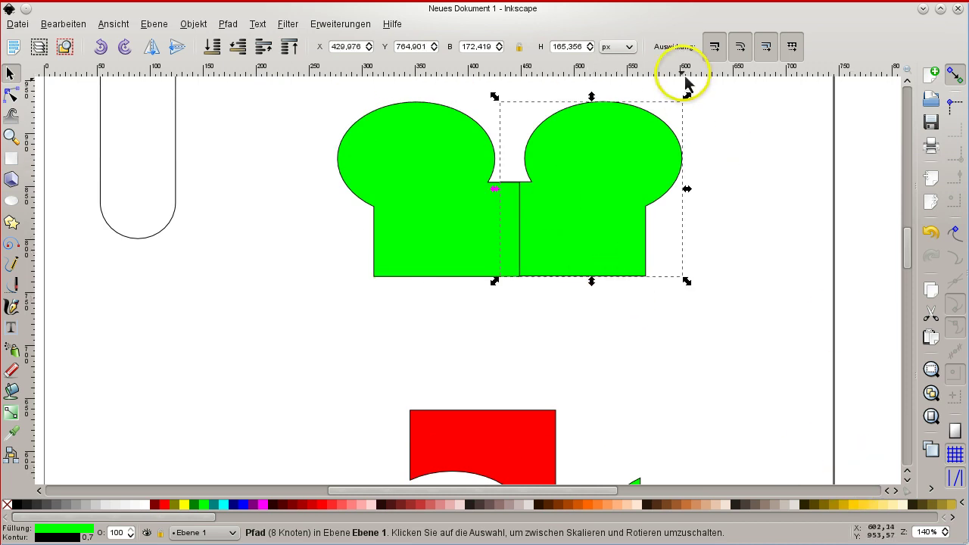
drag(685, 72, 686, 335)
drag(601, 242, 642, 296)
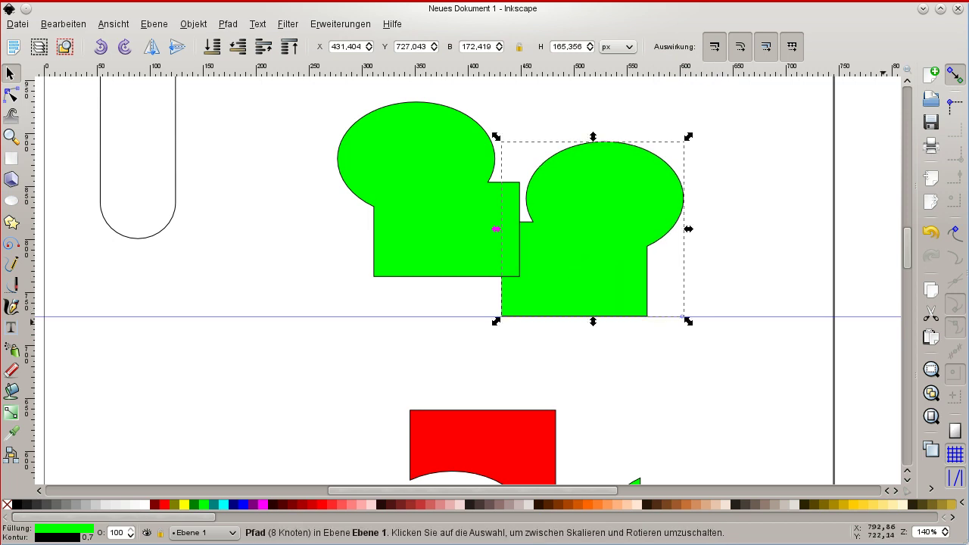
drag(448, 242, 417, 286)
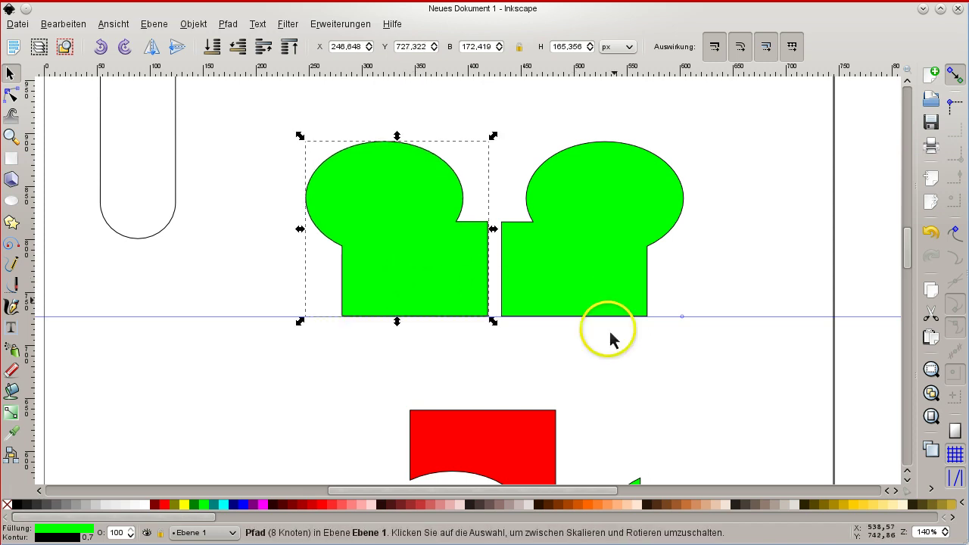
Nudge the right green shape left to X 413.976 so it slightly overlaps the left one.
click(568, 329)
click(569, 326)
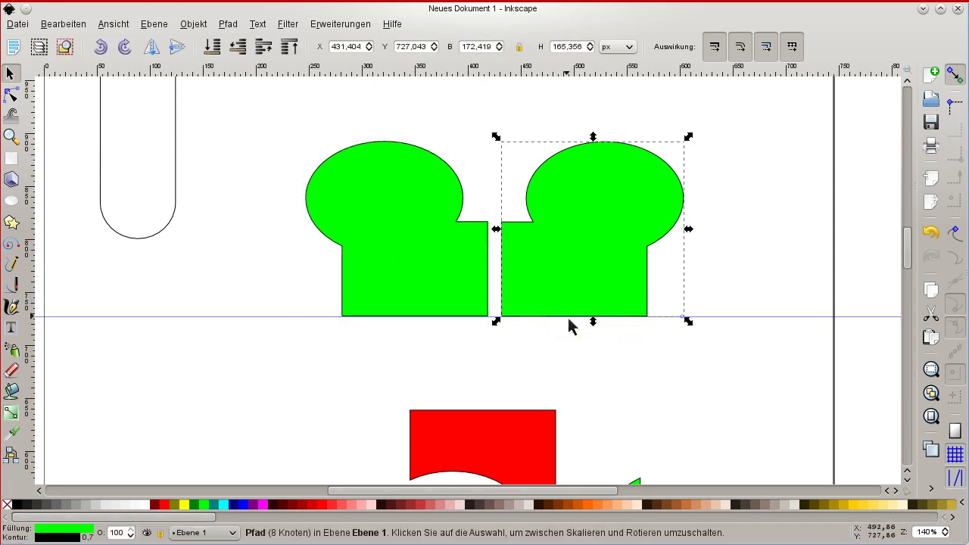
key(alt+Left)
key(alt+Left)
key(Left)
key(Left)
key(Left)
key(Left)
key(Left)
key(Left)
key(Left)
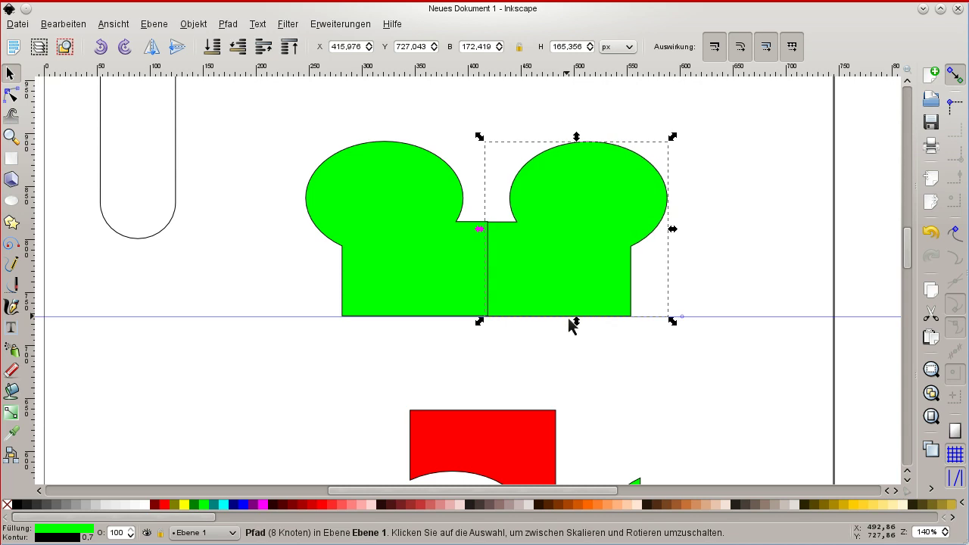
key(Left)
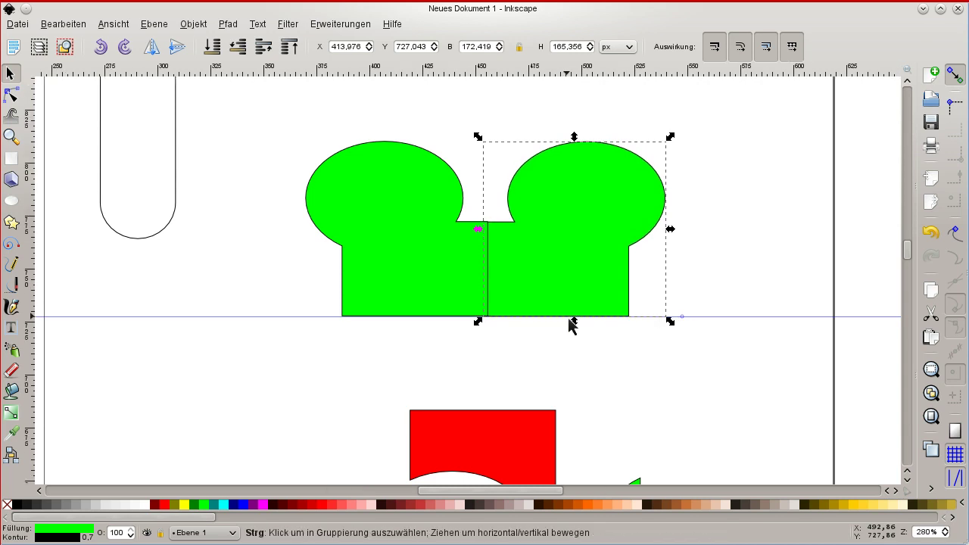
Nudge the left green shape down to Y 726.965 to align its base with the right one.
scroll(573, 324, up, 2)
click(456, 251)
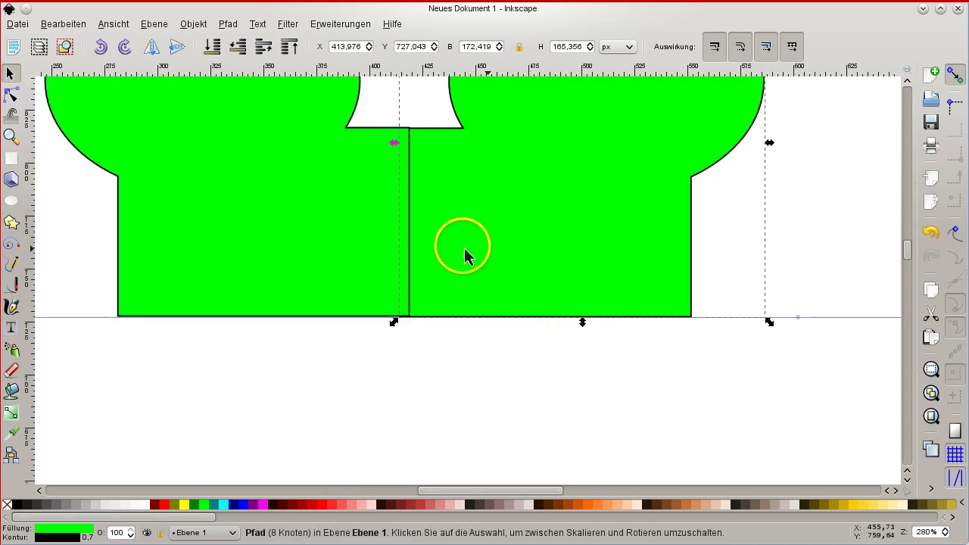
click(337, 250)
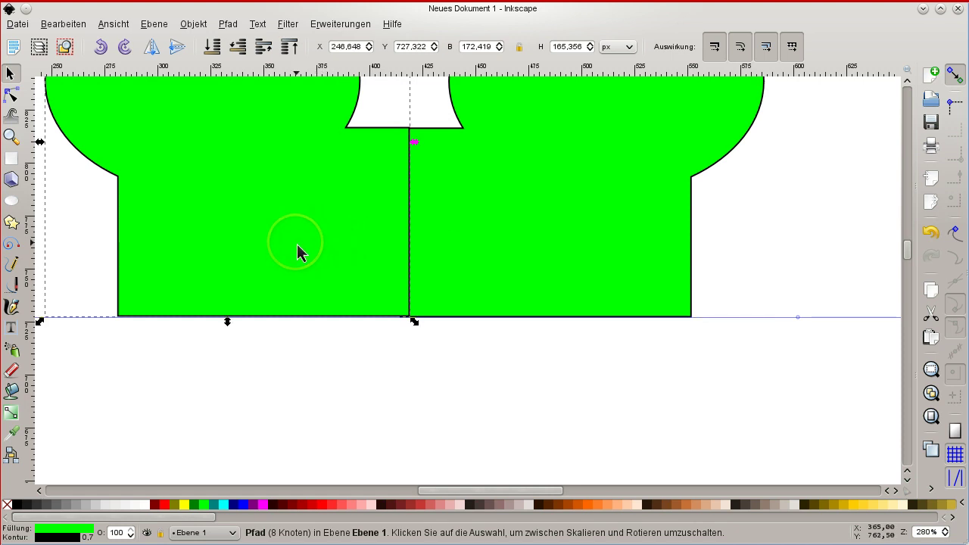
key(alt+Down)
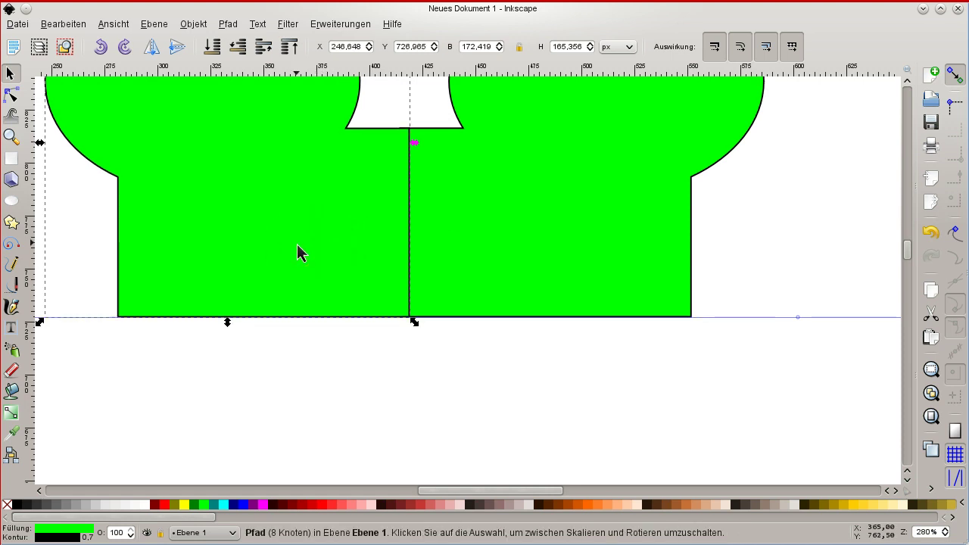
click(668, 293)
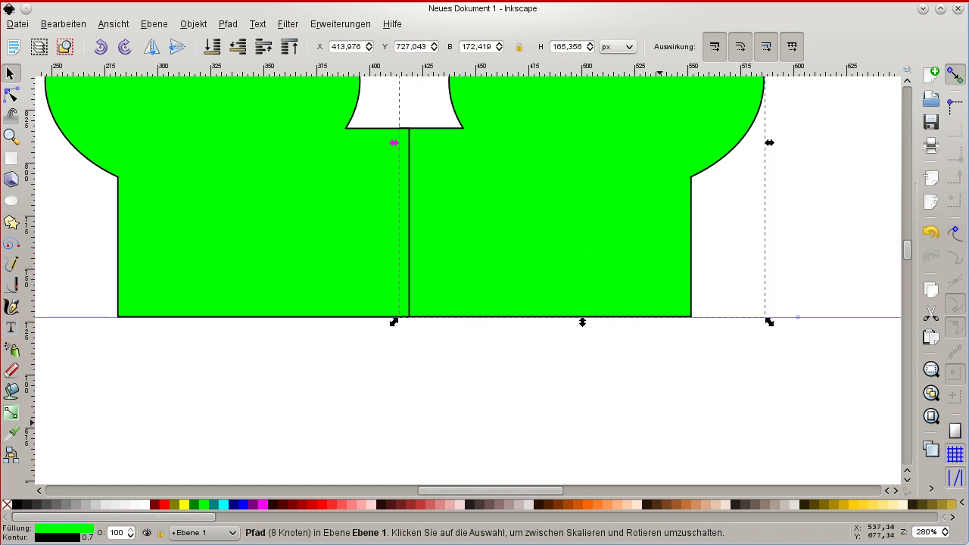
click(564, 275)
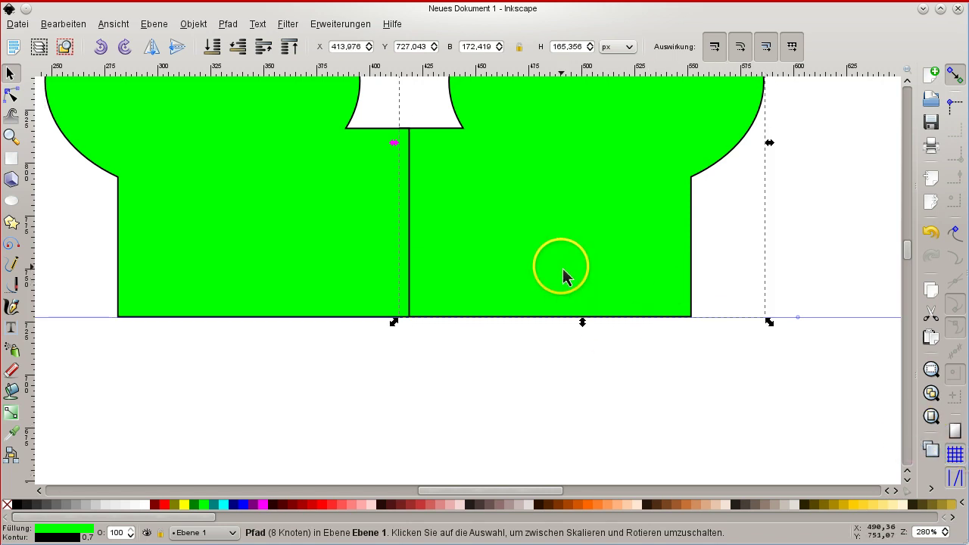
Unite the two overlapping mirrored green shapes into a single path with Union (Vereinigung) and deselect it.
ctrl+scroll(831, 189, down, 1)
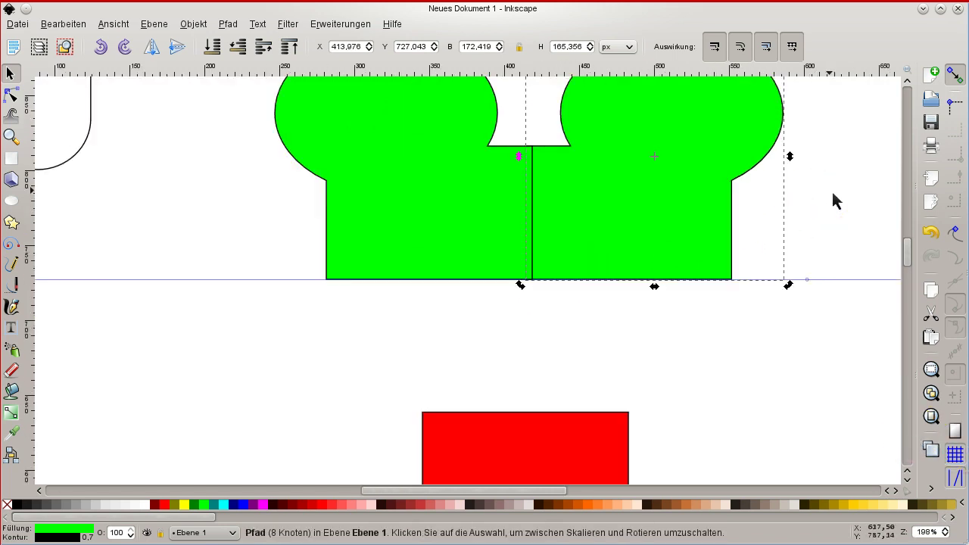
ctrl+scroll(831, 190, down, 1)
ctrl+scroll(831, 193, up, 1)
ctrl+scroll(831, 193, down, 1)
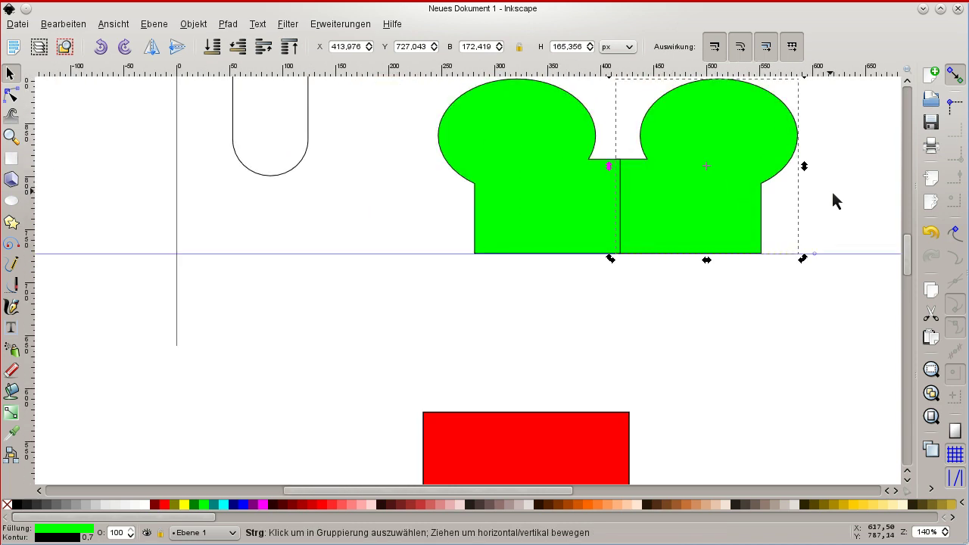
scroll(831, 193, up, 2)
click(655, 226)
drag(400, 118, 823, 356)
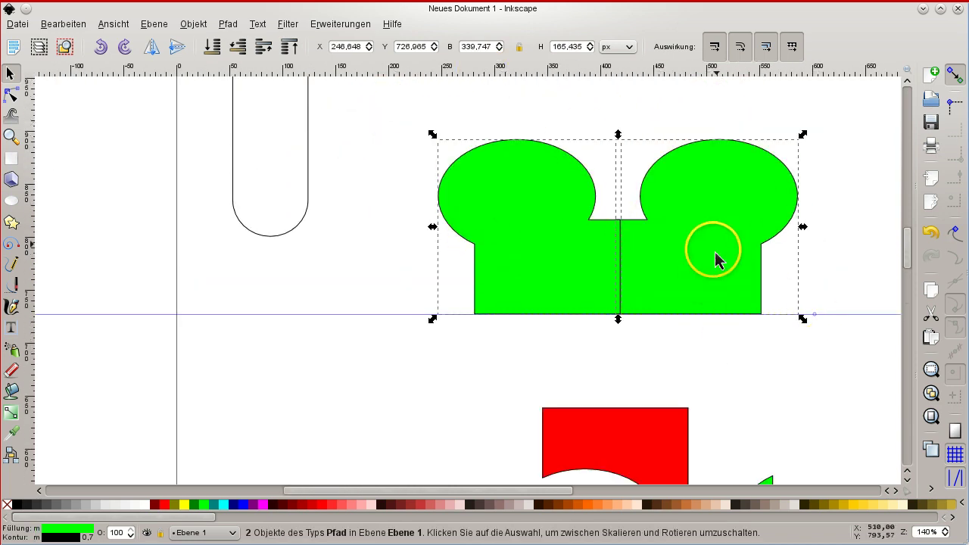
click(228, 31)
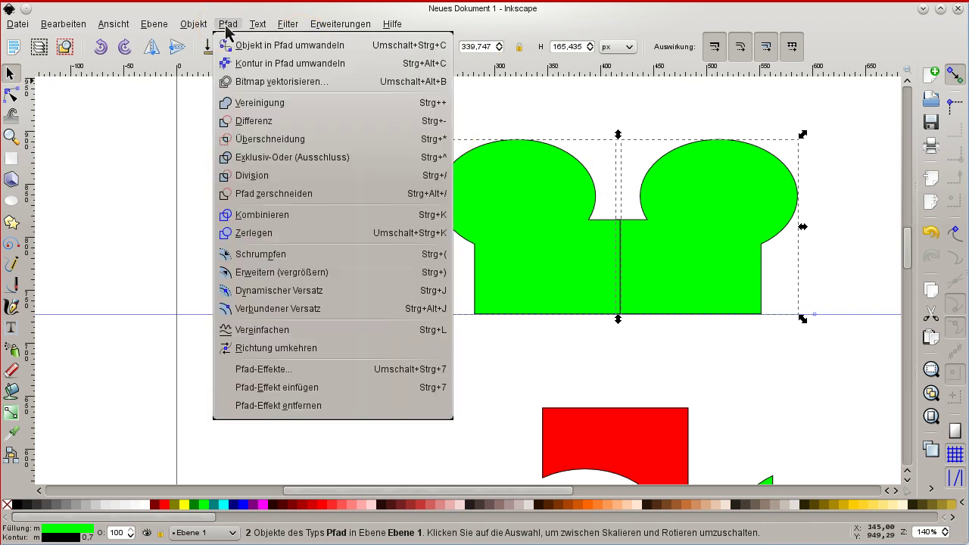
click(266, 109)
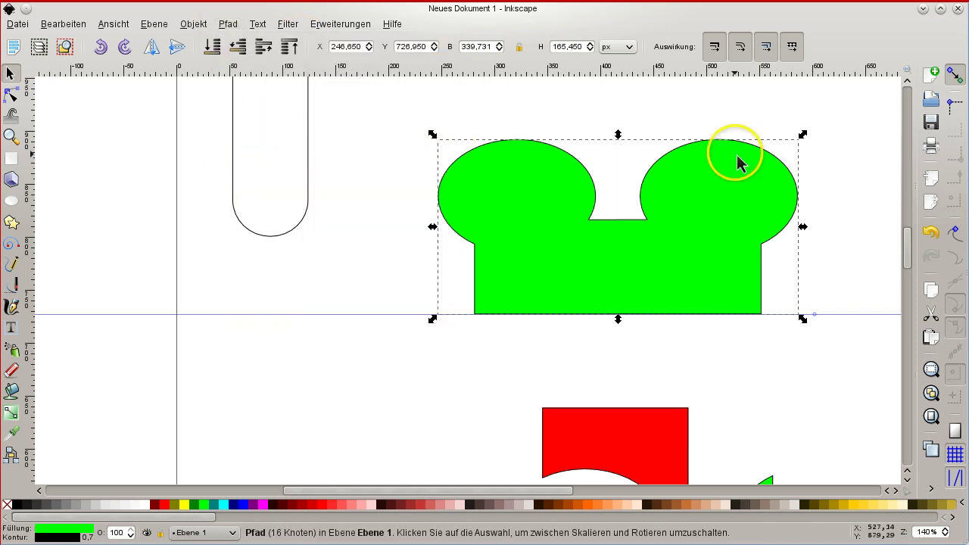
click(811, 113)
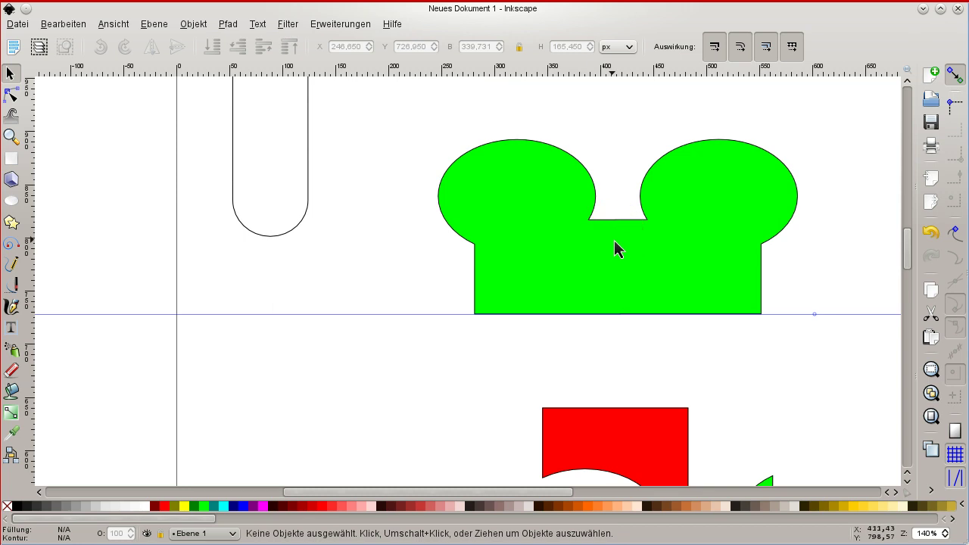
Select the united green shape above the guide.
scroll(614, 251, down, 2)
scroll(614, 251, up, 2)
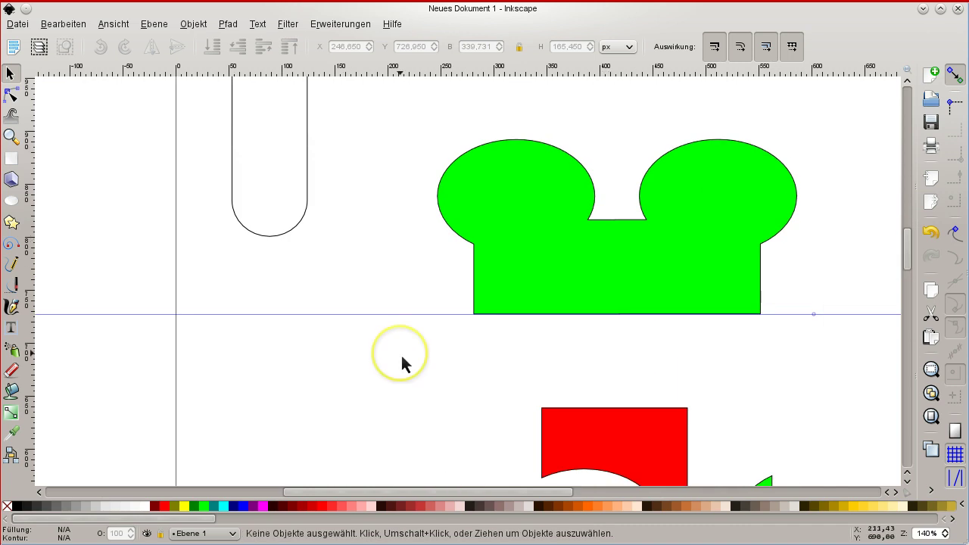
click(598, 288)
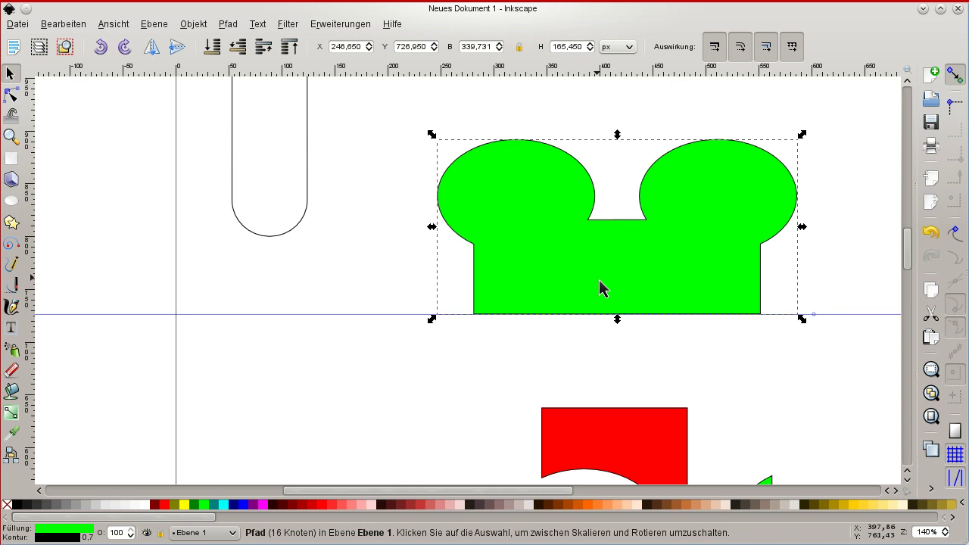
click(560, 289)
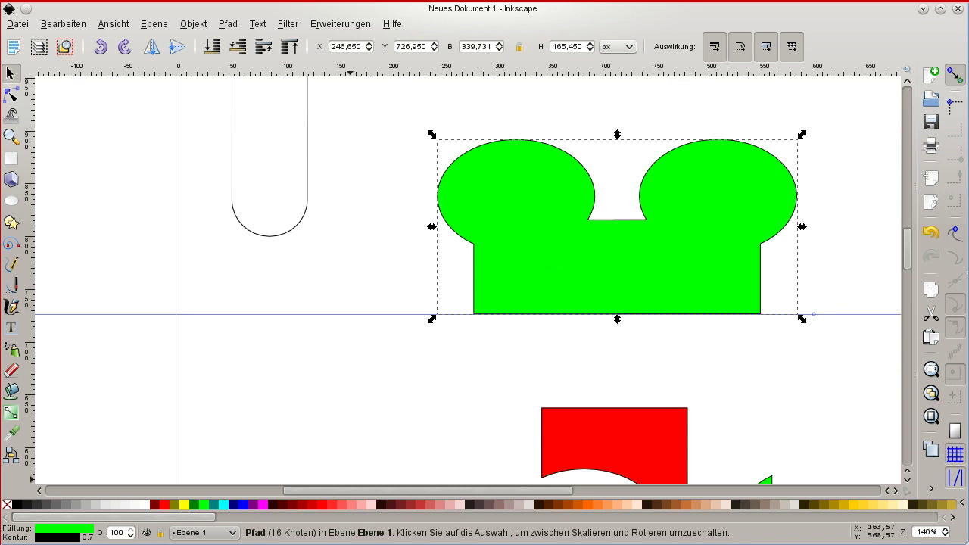